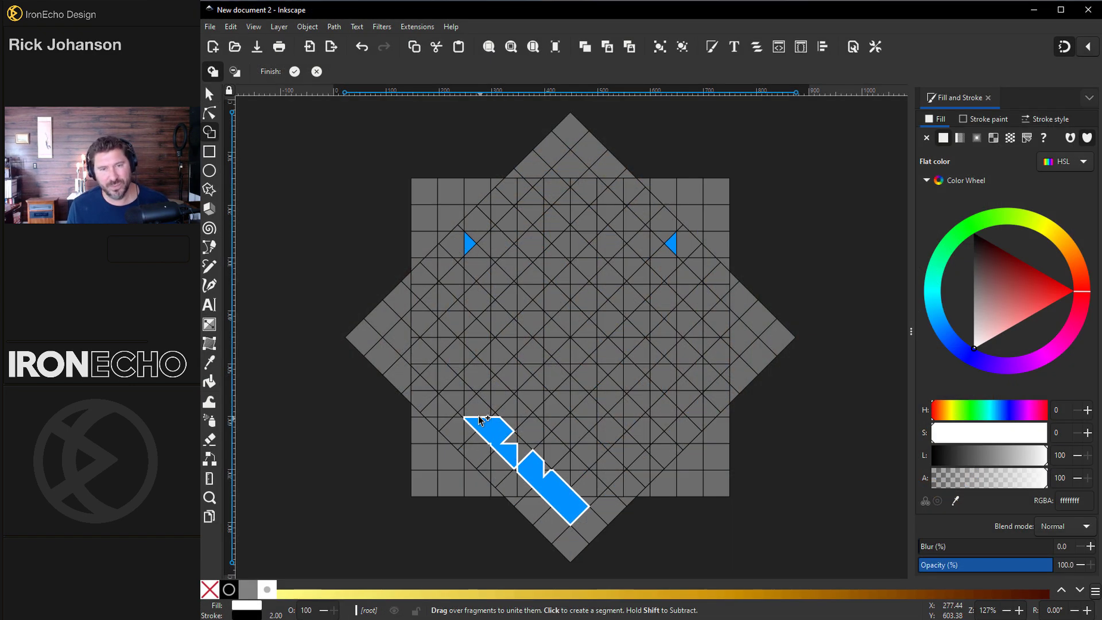
Drag the Shape Builder across a diagonal chain of grid fragments to unite them into a blue strip.
mouse_move(477, 422)
left_mouse_down()
mouse_move(476, 260)
mouse_move(550, 488)
mouse_move(571, 507)
mouse_move(596, 457)
mouse_move(523, 379)
mouse_move(583, 365)
mouse_move(639, 426)
mouse_move(663, 411)
mouse_move(669, 261)
mouse_move(664, 343)
mouse_move(649, 296)
left_mouse_up()
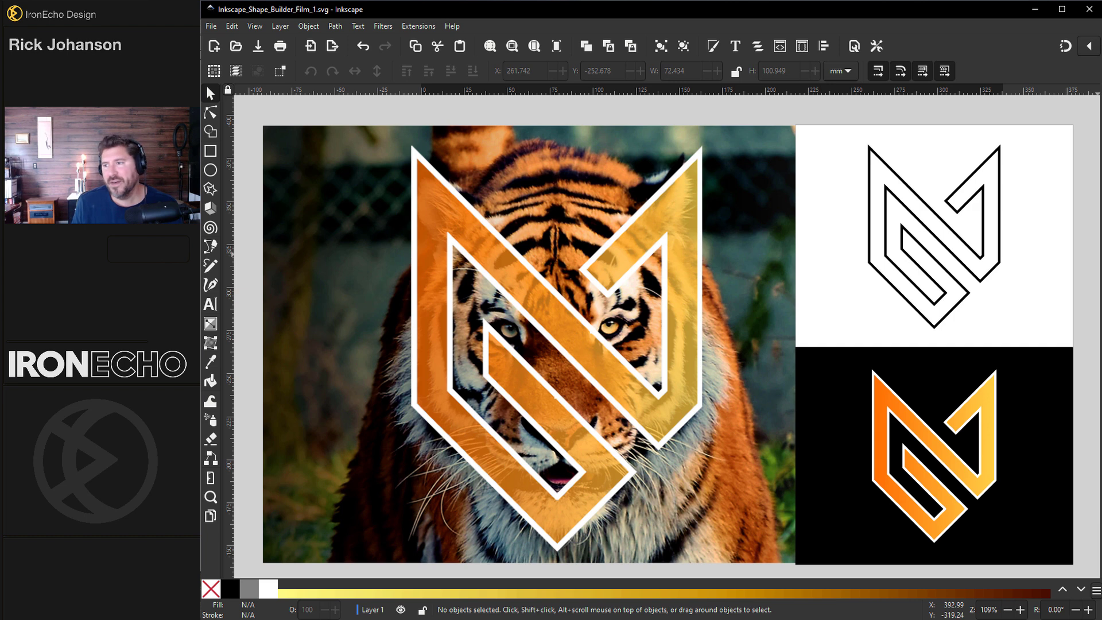
Dismiss the viewer's comment screenshot and scroll down to select the tiger photo.
key("alt+Tab")
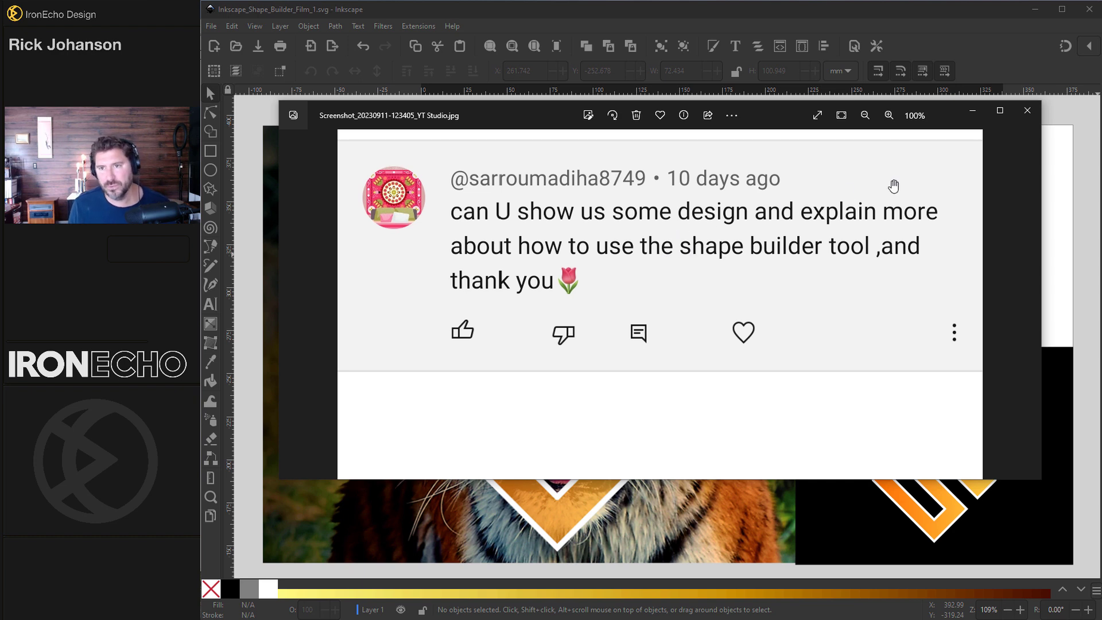
left_click(1027, 110)
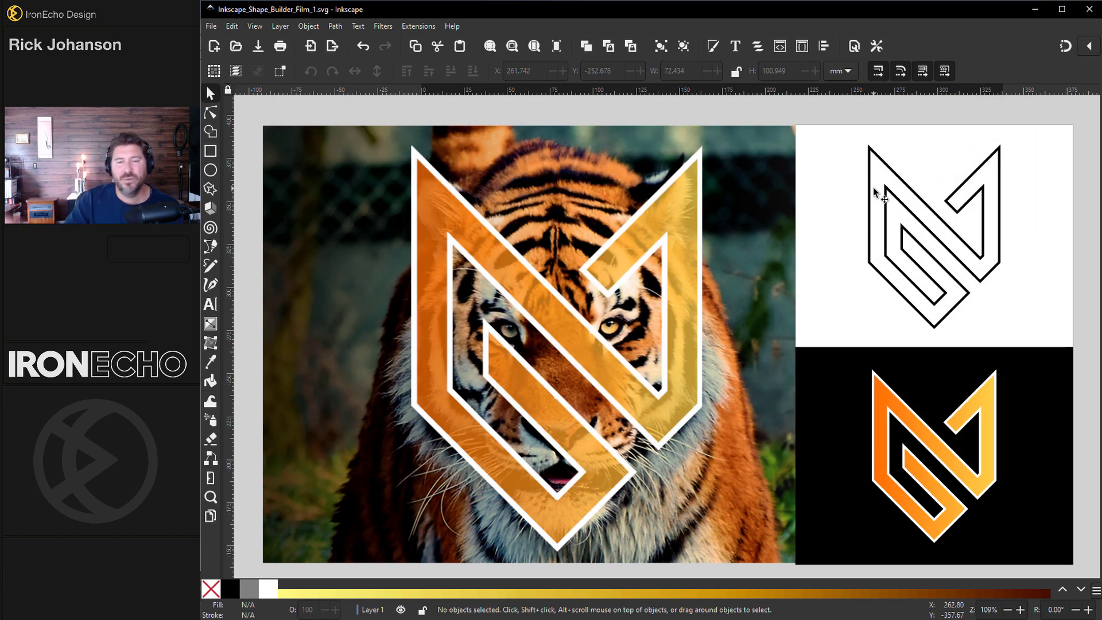
scroll(798, 278, "down", 10)
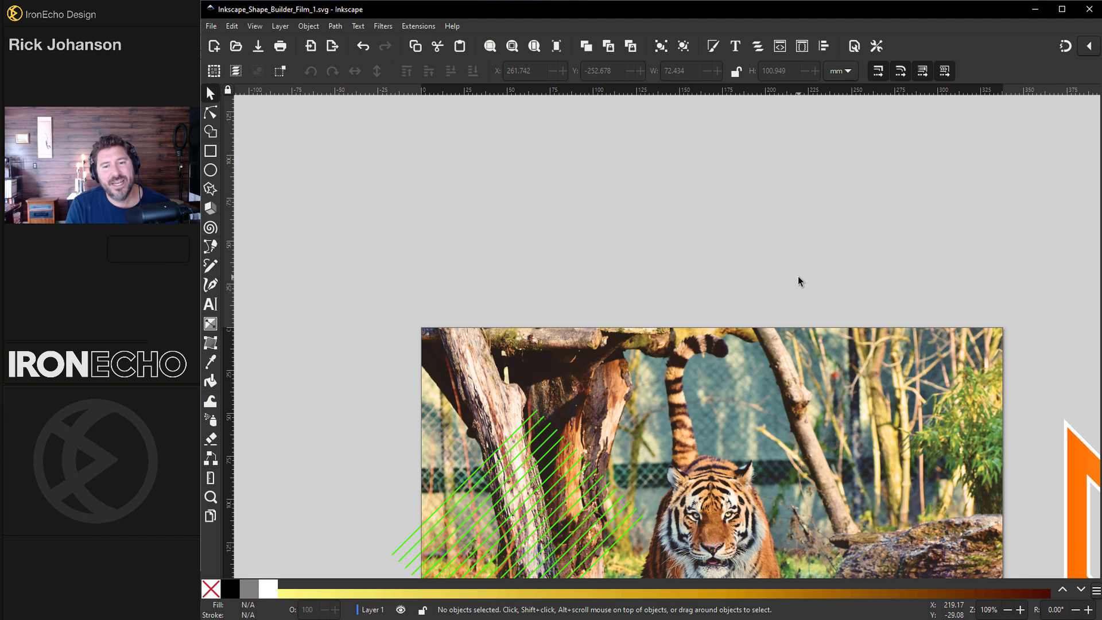
scroll(799, 279, "down", 2)
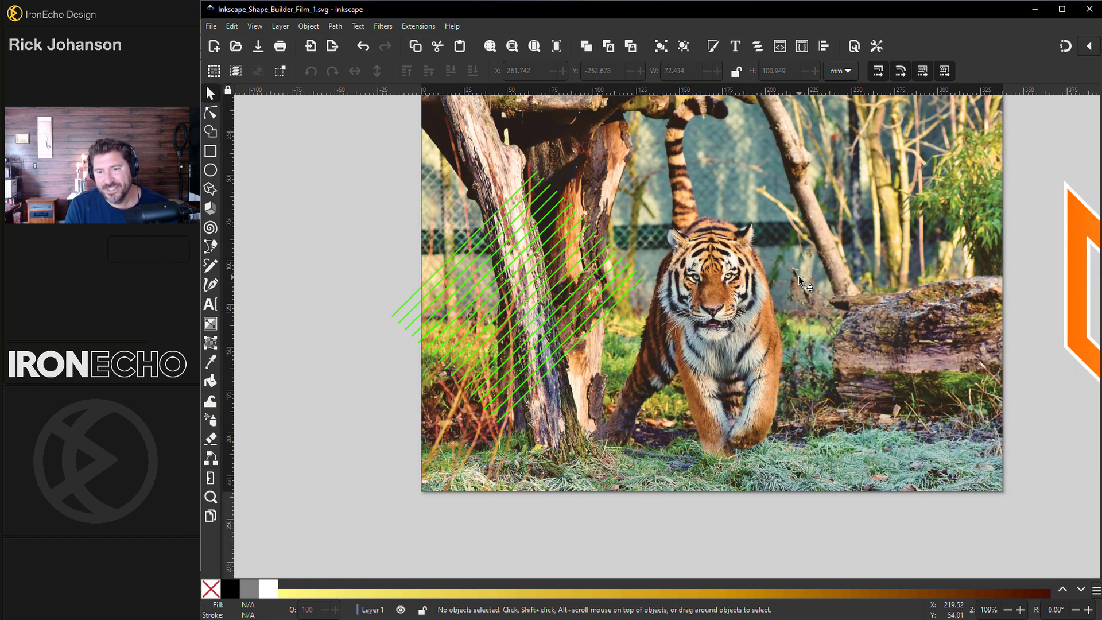
left_click(818, 294)
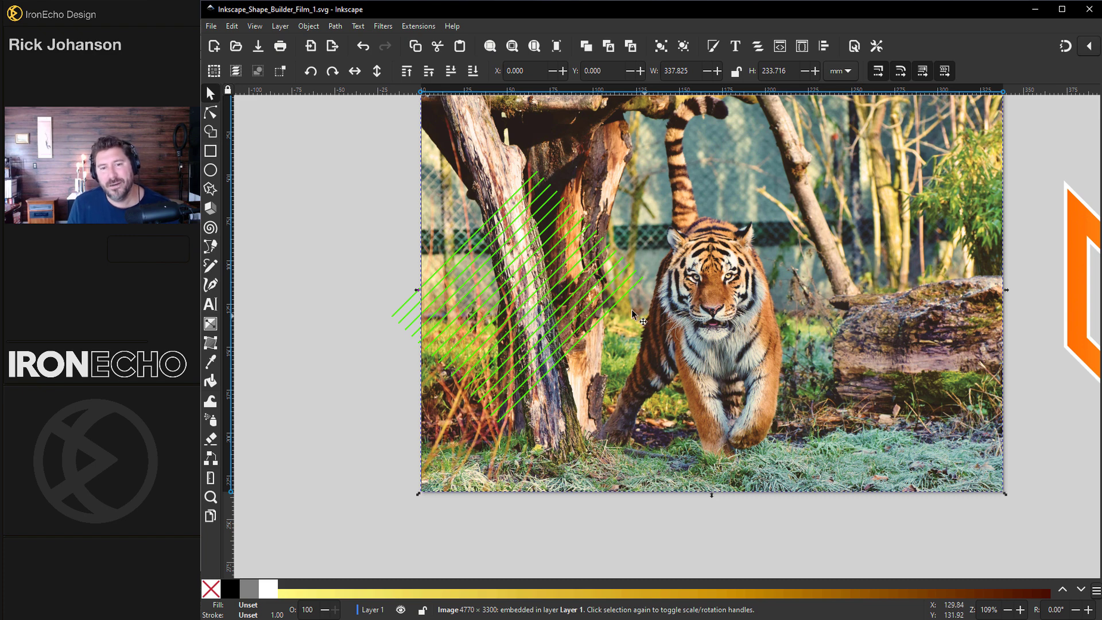
Move the green hatch onto the tiger and add a horizontally flipped duplicate to form a crosshatch.
left_click(594, 303)
left_click_drag(594, 303, 779, 300)
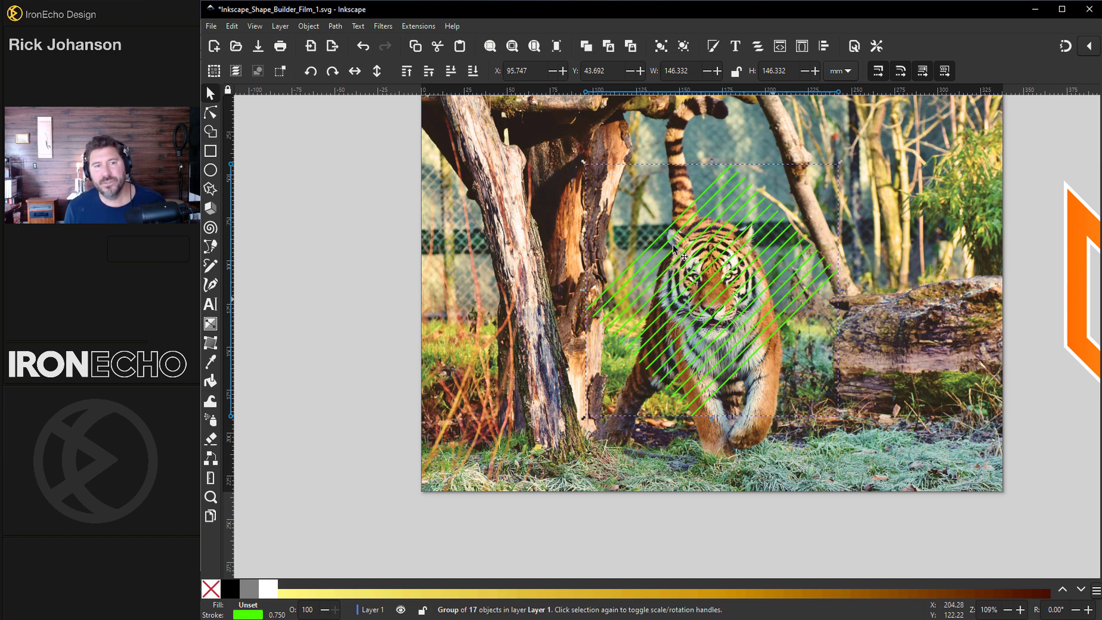
key("ctrl+d")
left_click(355, 70)
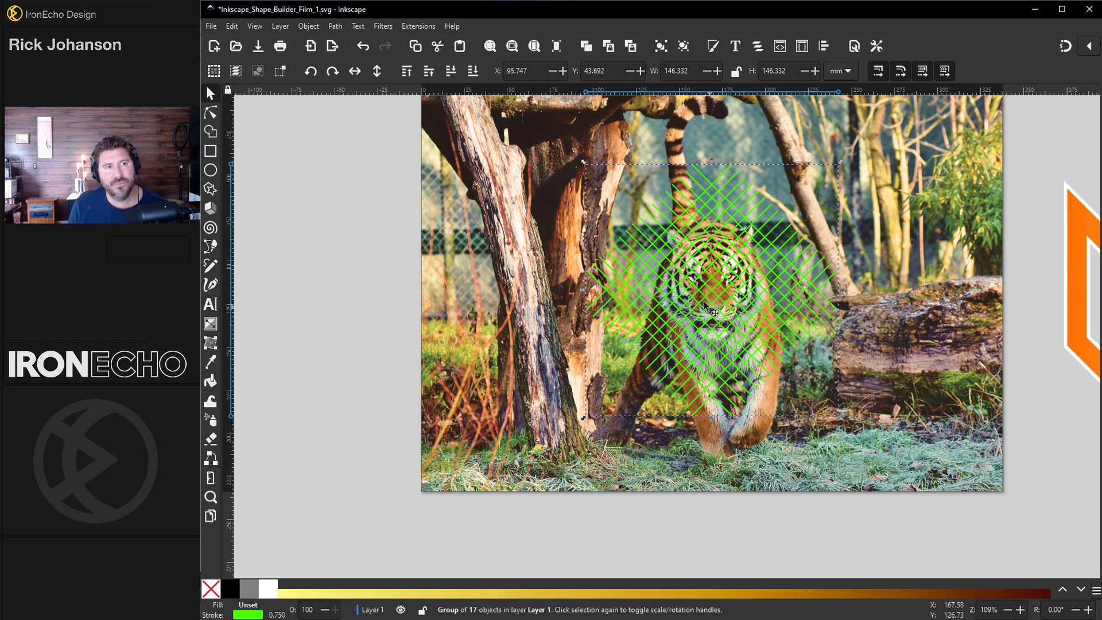
left_click(214, 27)
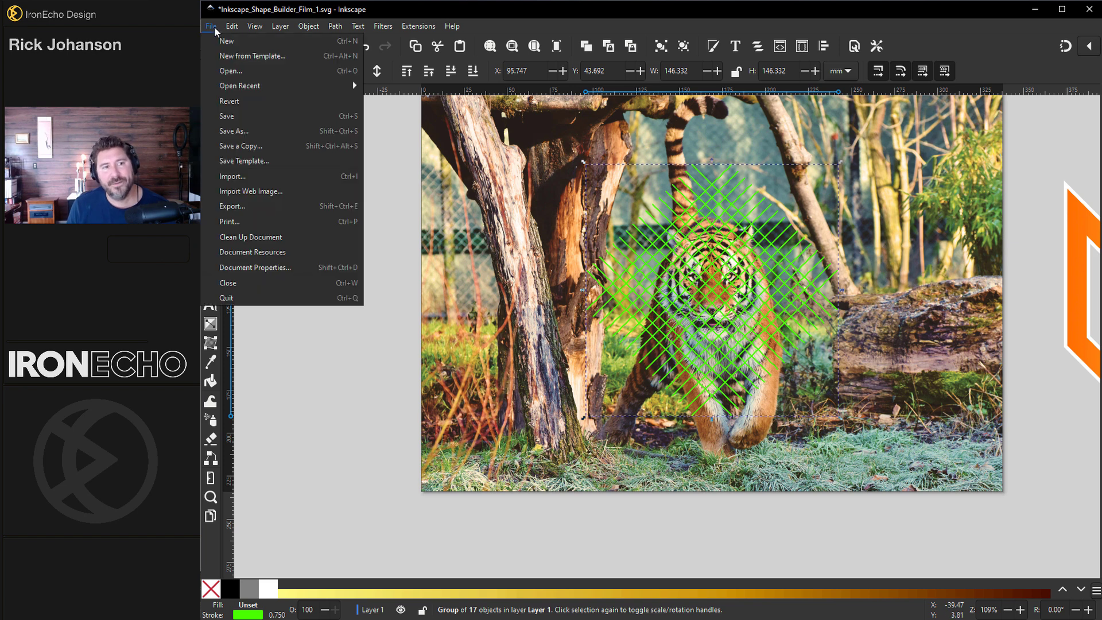
Start a new document from the 'Cross' template under the Shape Builder templates.
left_click(238, 57)
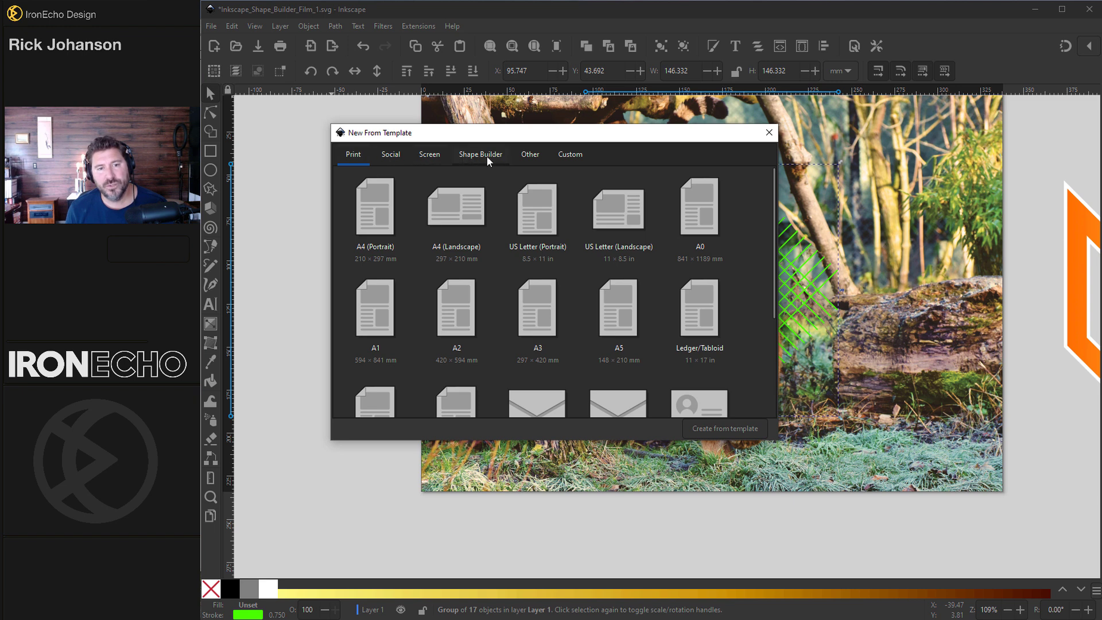
left_click(497, 159)
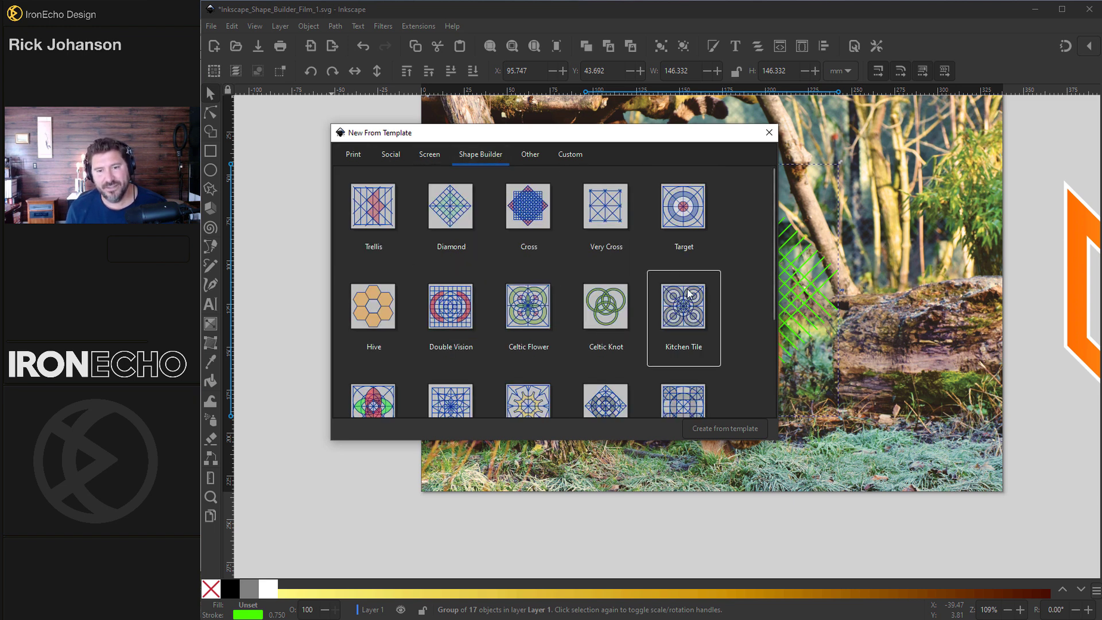
scroll(688, 293, "down", 2)
scroll(382, 330, "up", 1)
scroll(384, 335, "up", 1)
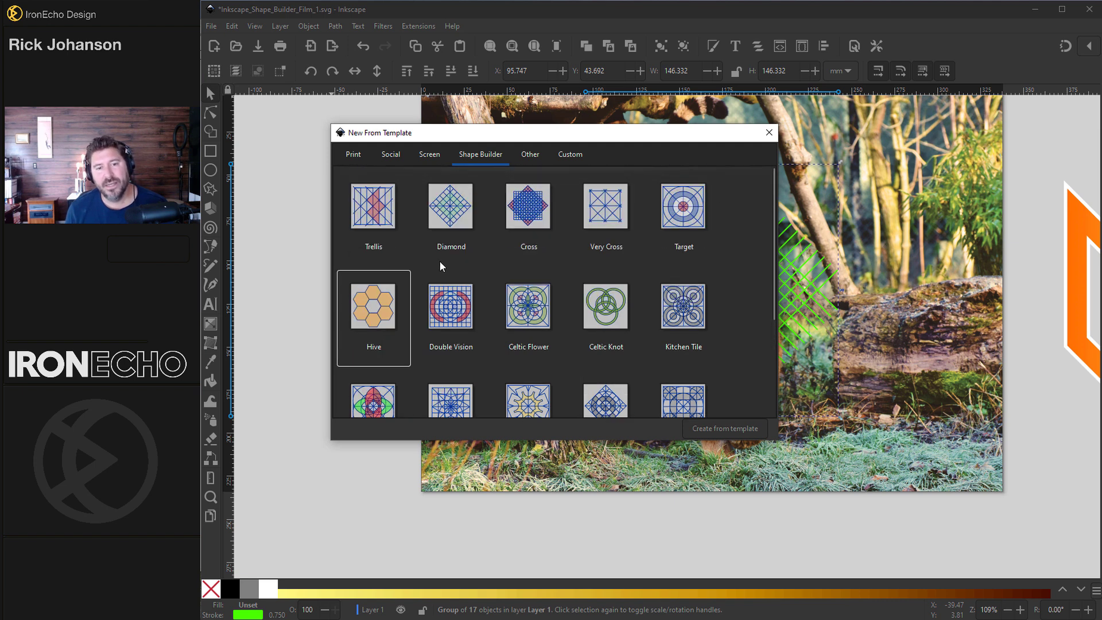
left_click(538, 215)
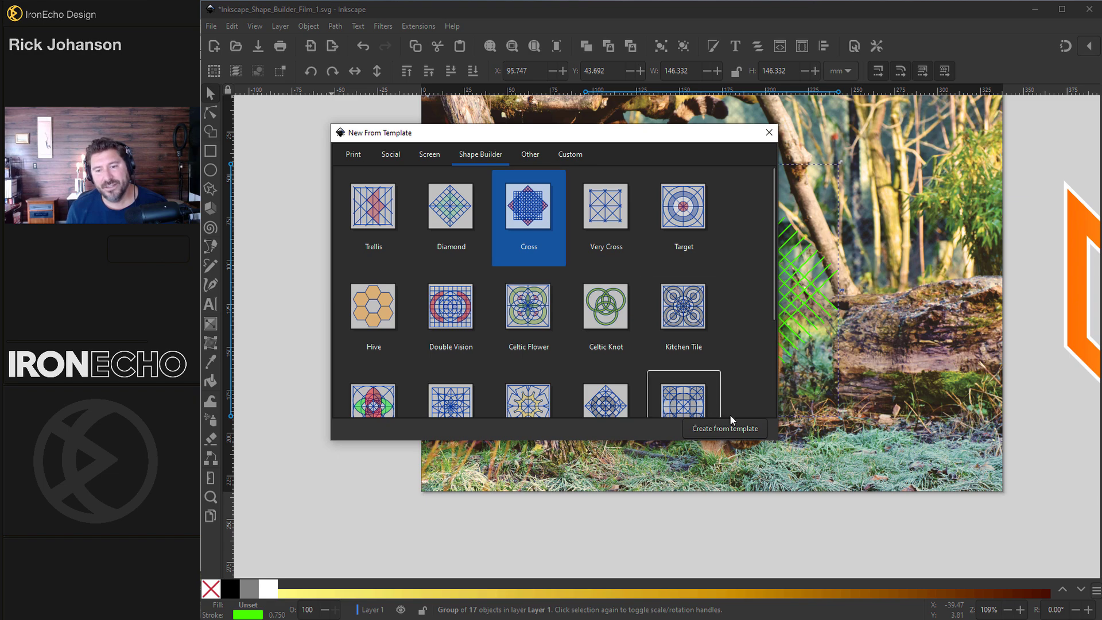
left_click(754, 429)
Maximise New document 4, split the cross grid group into grey fragments, and set subtract mode.
left_click_drag(600, 109, 963, 10)
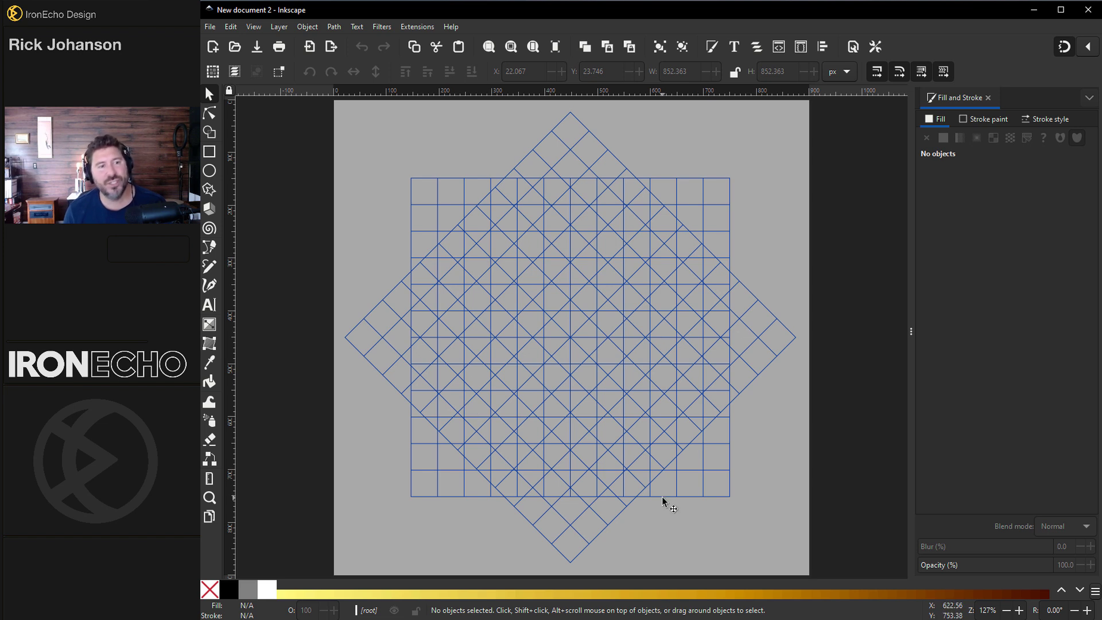
left_click(465, 181)
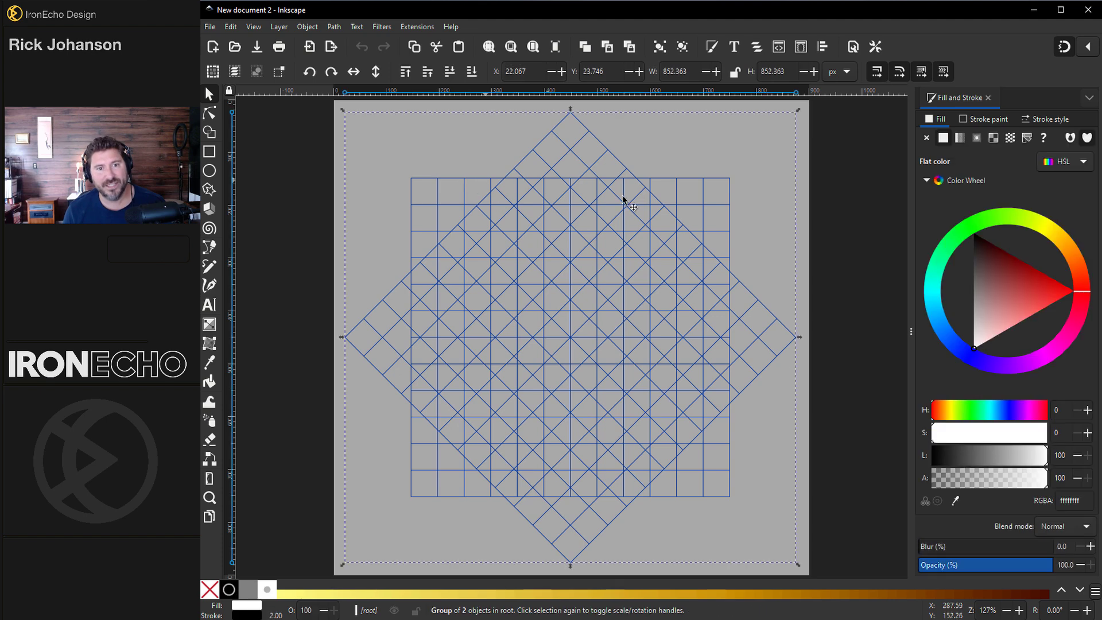
left_click(210, 132)
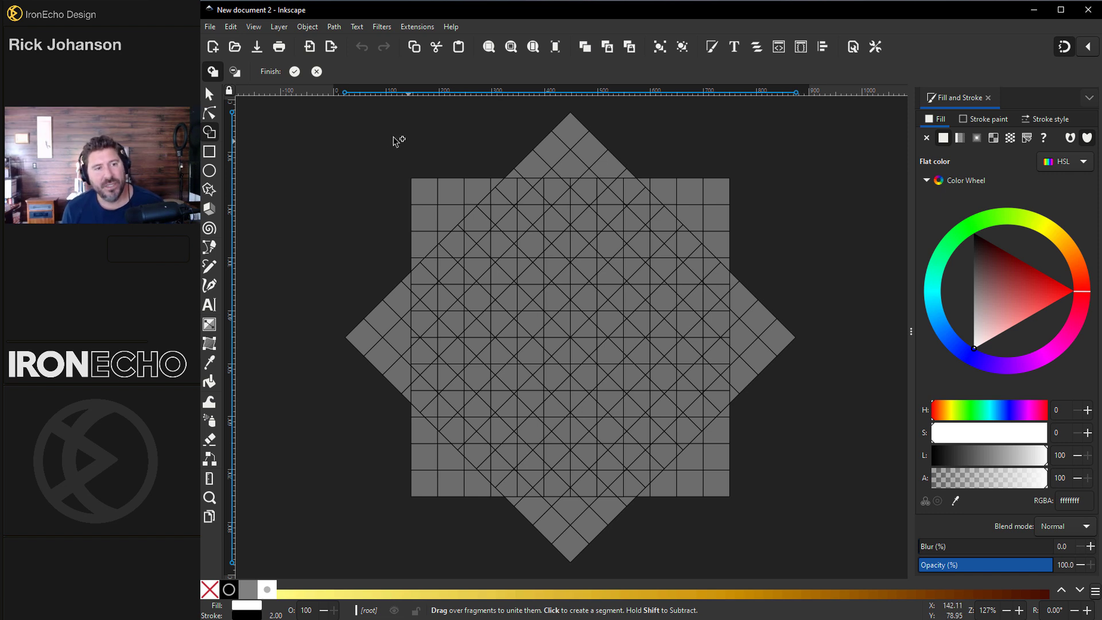
left_click(235, 72)
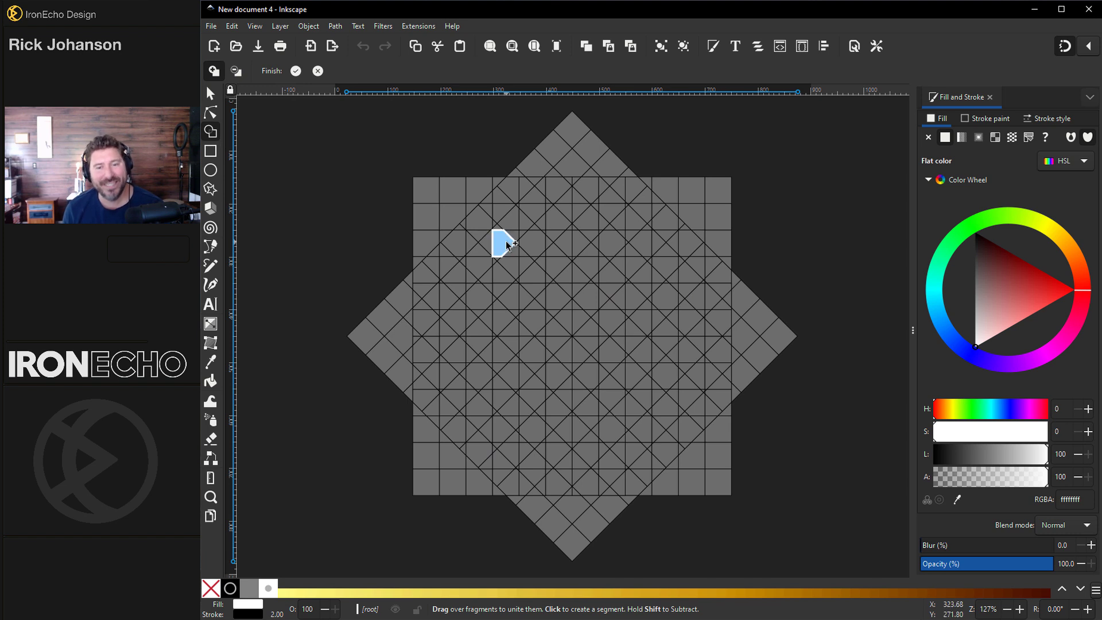
Turn the two upper triangle fragments blue and unite a strip from the bottom diamond up the left.
left_click(473, 245)
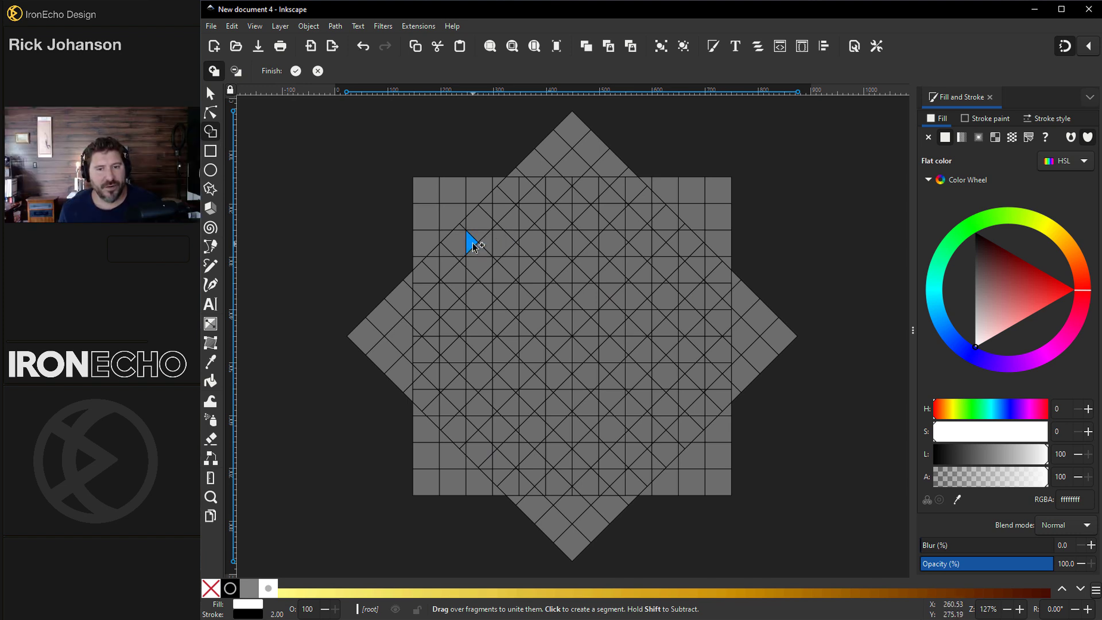
left_click(675, 246)
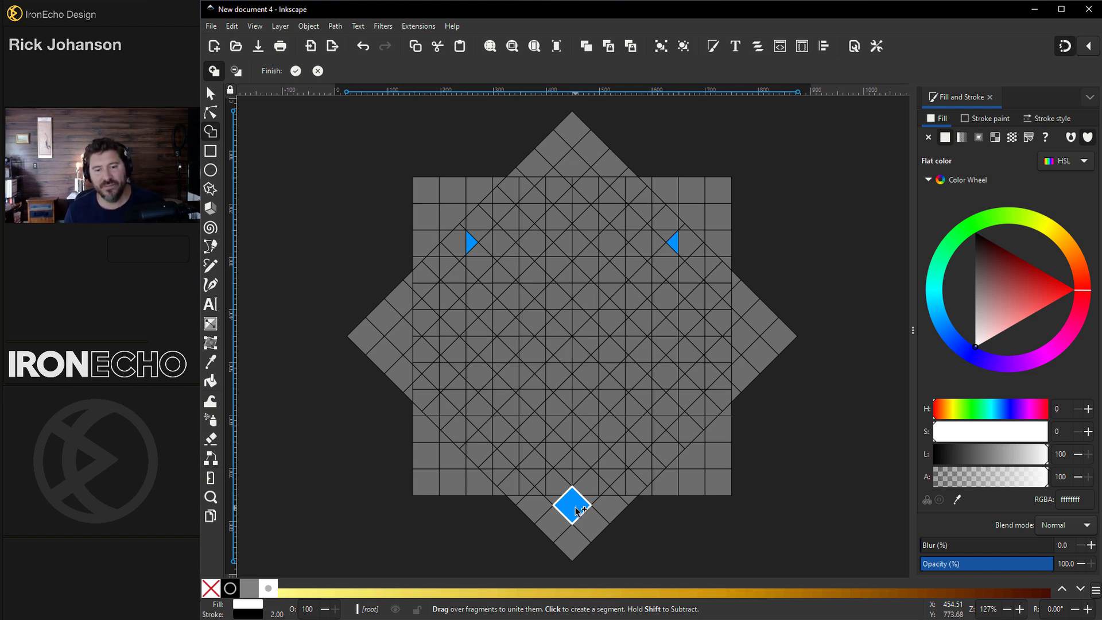
mouse_move(575, 507)
left_mouse_down()
mouse_move(502, 423)
mouse_move(475, 369)
mouse_move(480, 266)
mouse_move(482, 385)
mouse_move(498, 445)
mouse_move(573, 504)
mouse_move(595, 487)
mouse_move(580, 448)
mouse_move(528, 398)
mouse_move(520, 359)
mouse_move(579, 442)
mouse_move(566, 415)
mouse_move(575, 408)
left_mouse_up()
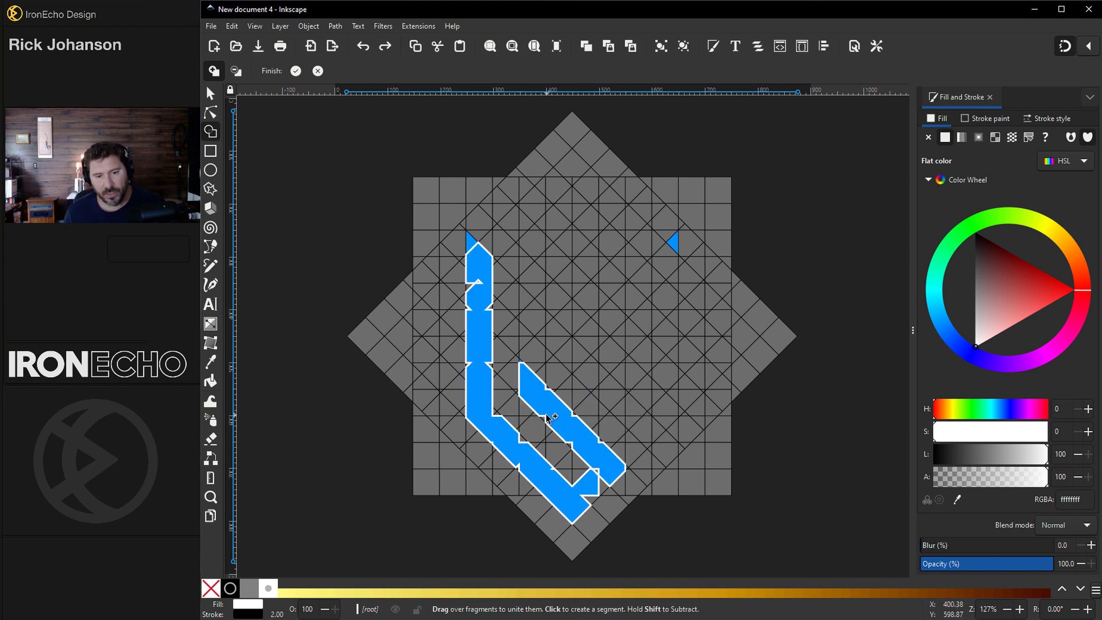
Undo the stray fragment, unite a diagonal stroke from the top, and zoom to check the corners.
key("ctrl+z")
mouse_move(487, 271)
left_mouse_down()
mouse_move(524, 317)
mouse_move(652, 419)
mouse_move(666, 407)
mouse_move(669, 259)
mouse_move(651, 415)
mouse_move(637, 420)
mouse_move(654, 264)
mouse_move(600, 322)
left_mouse_up()
scroll(547, 403, "up", 3)
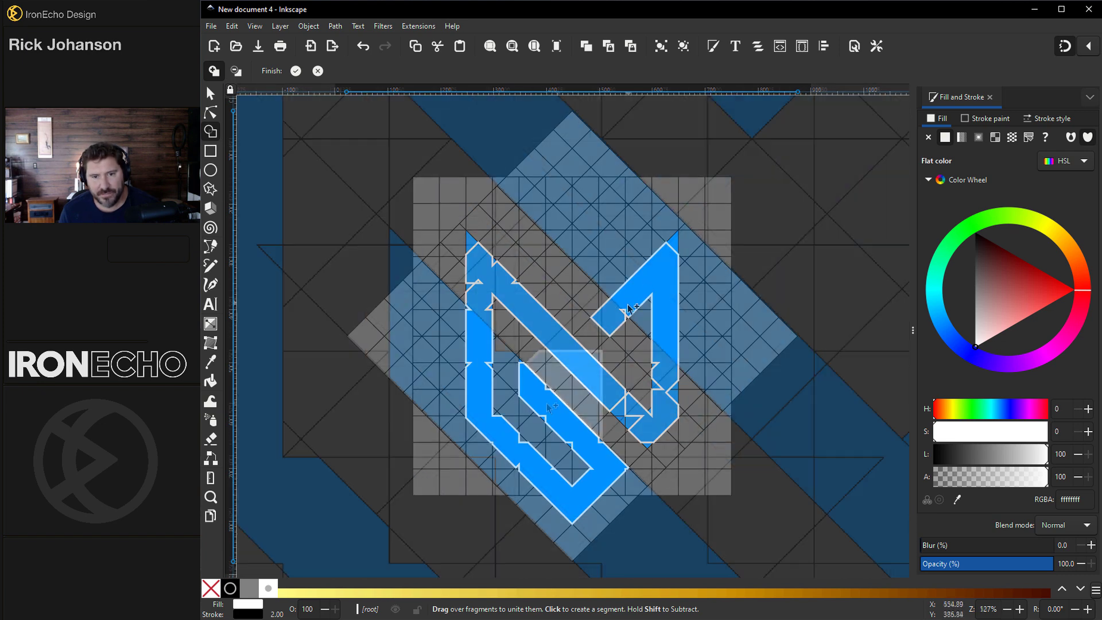
scroll(504, 353, "down", 2)
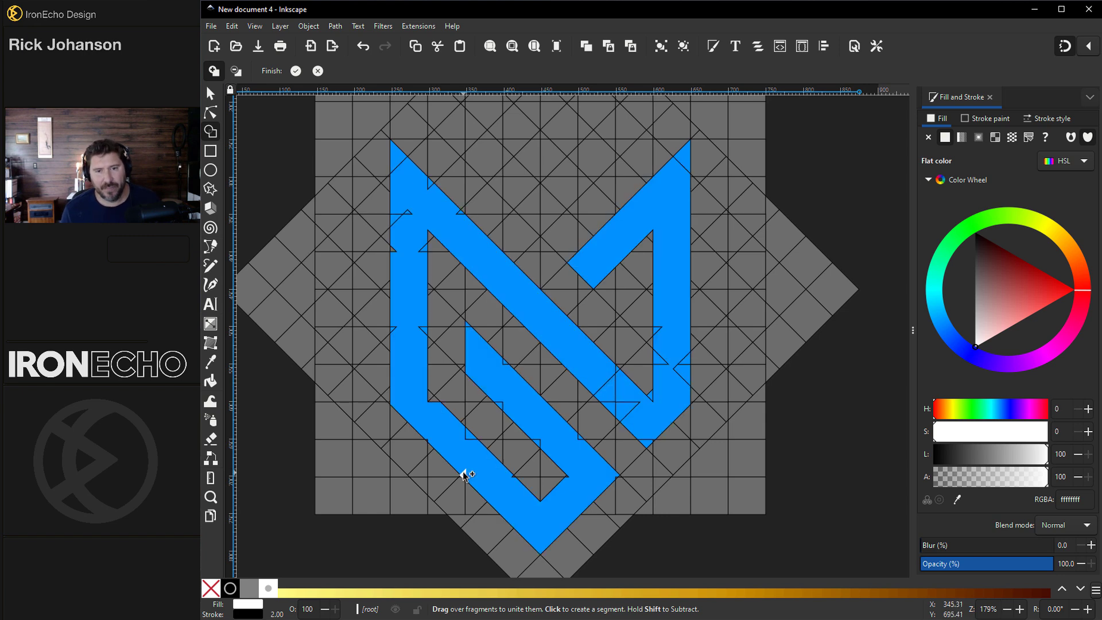
scroll(425, 440, "up", 2)
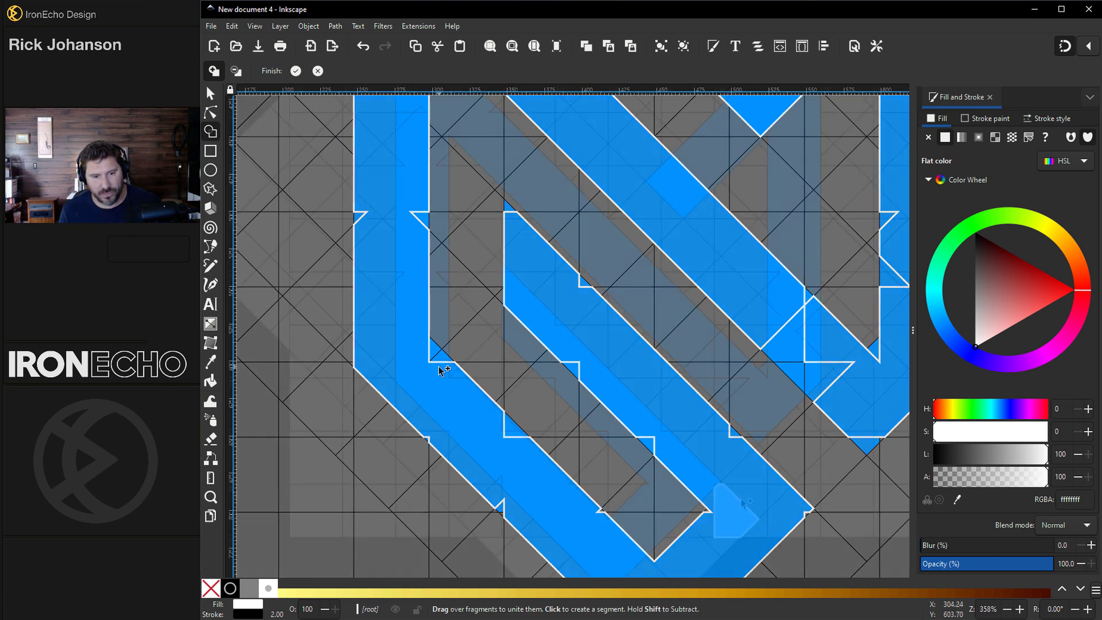
scroll(706, 499, "up", 5)
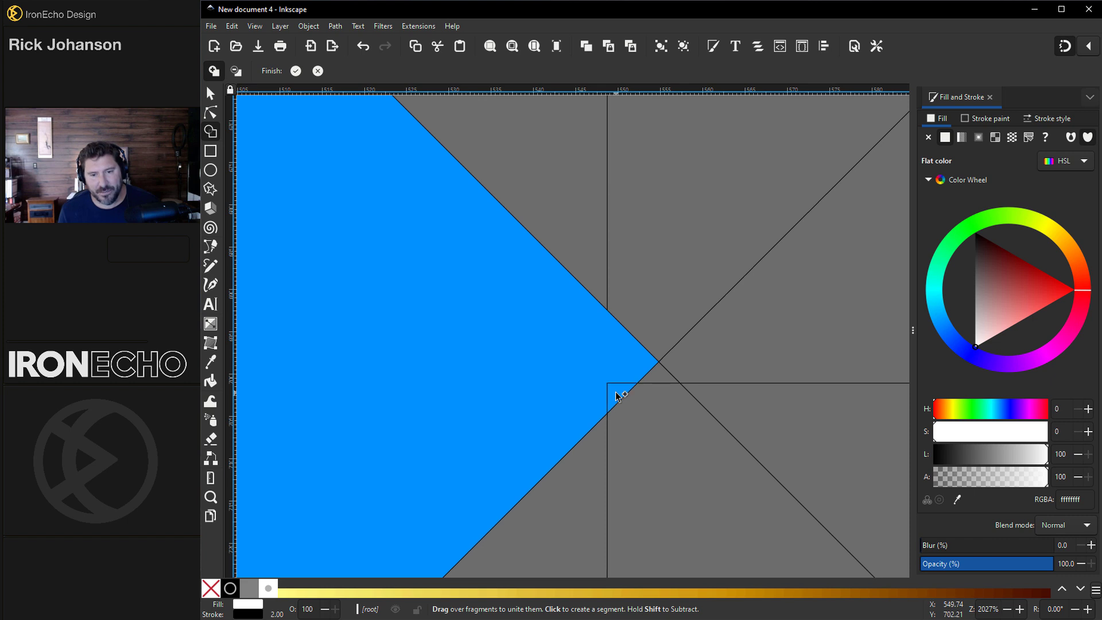
scroll(622, 396, "down", 3)
scroll(835, 233, "up", 1)
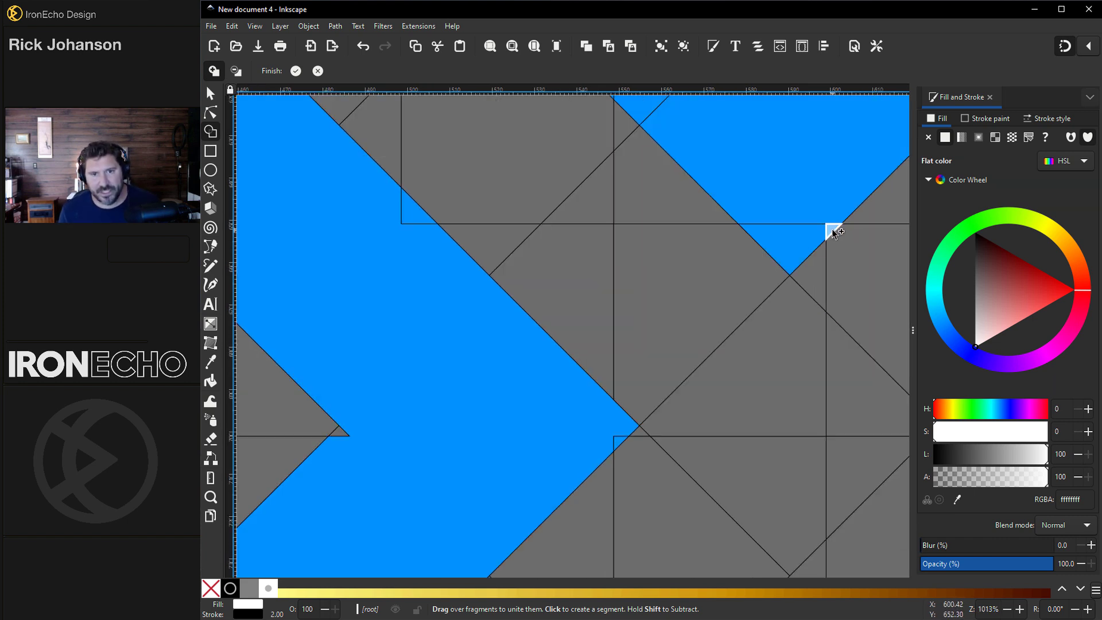
scroll(834, 234, "down", 5)
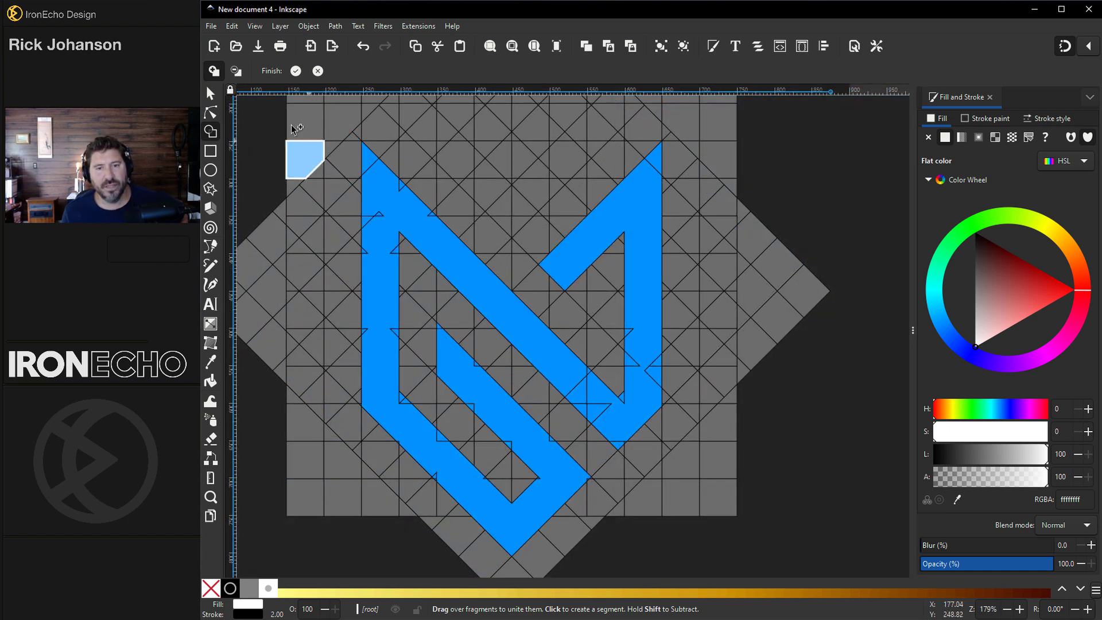
Finish shape building into 36 separate paths and rubber-band select them all.
left_click(296, 71)
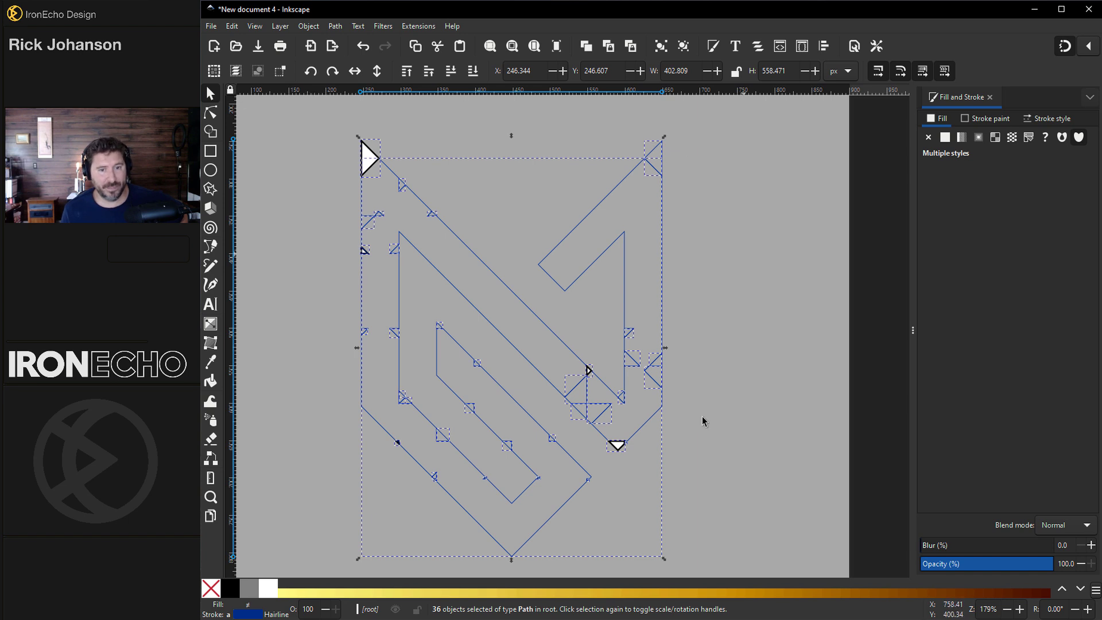
left_click(335, 175)
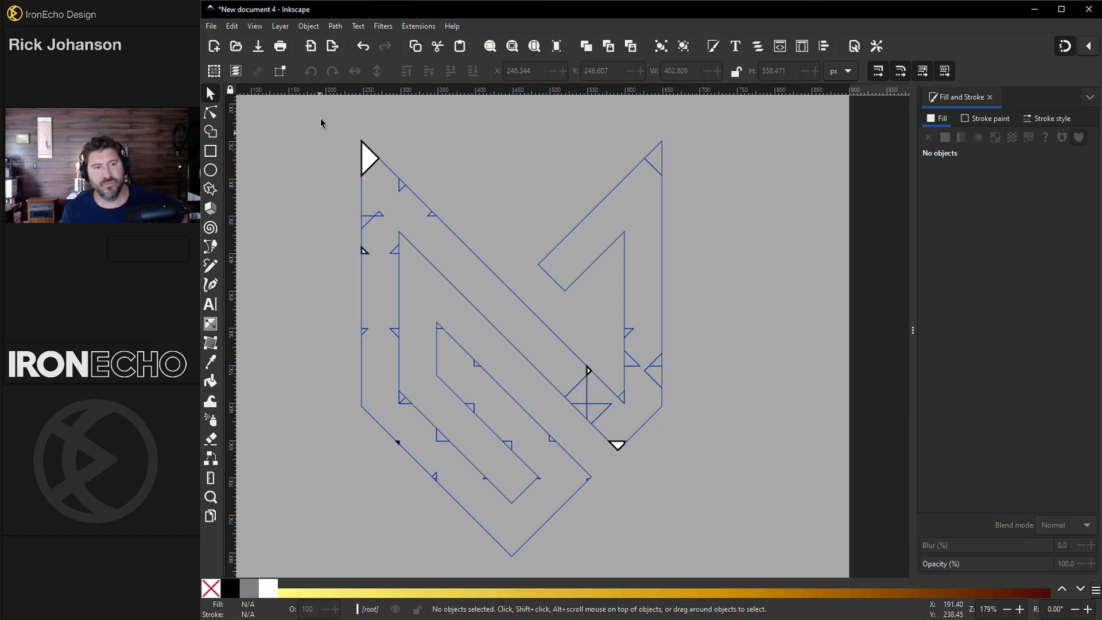
mouse_move(306, 109)
left_mouse_down()
mouse_move(473, 188)
mouse_move(653, 376)
mouse_move(715, 567)
left_mouse_up()
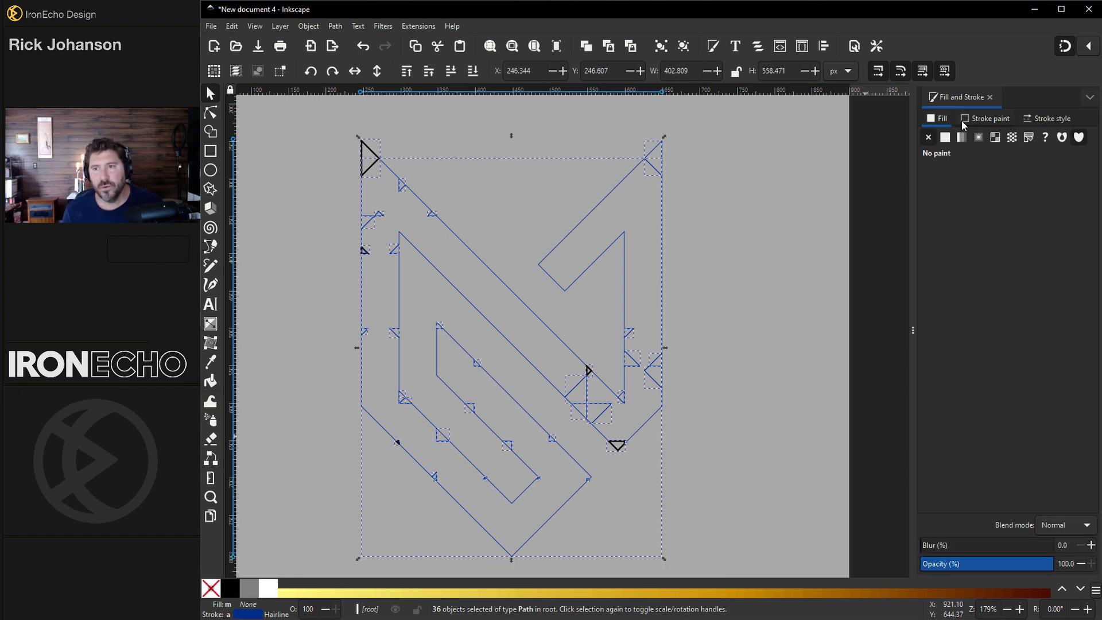
Remove the outline from all 36 pieces and give them a solid white fill.
left_click(983, 118)
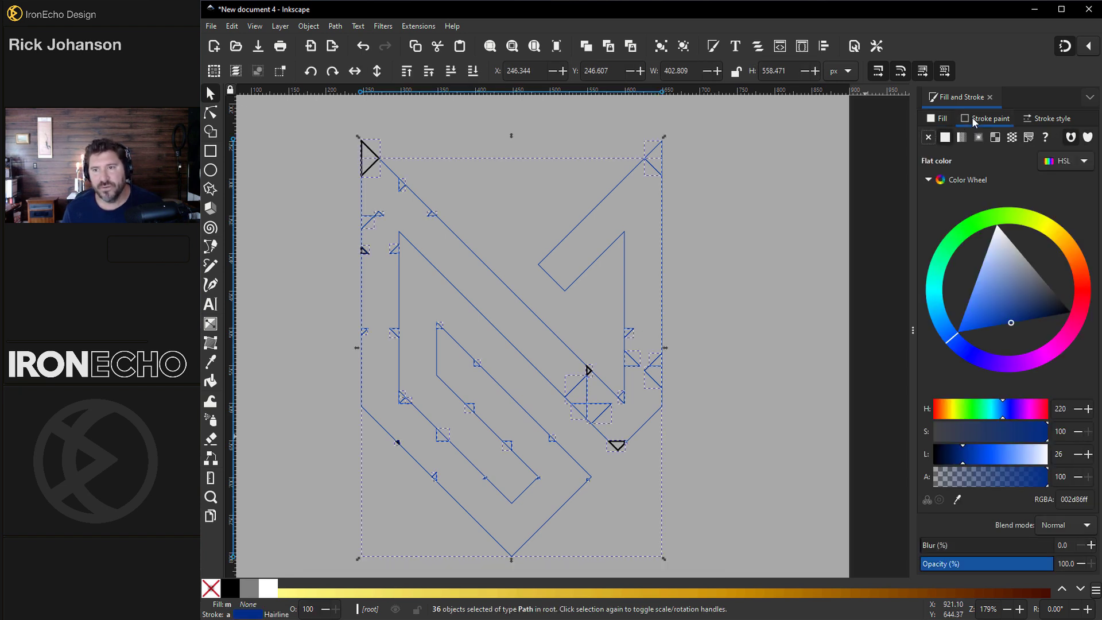
left_click(929, 137)
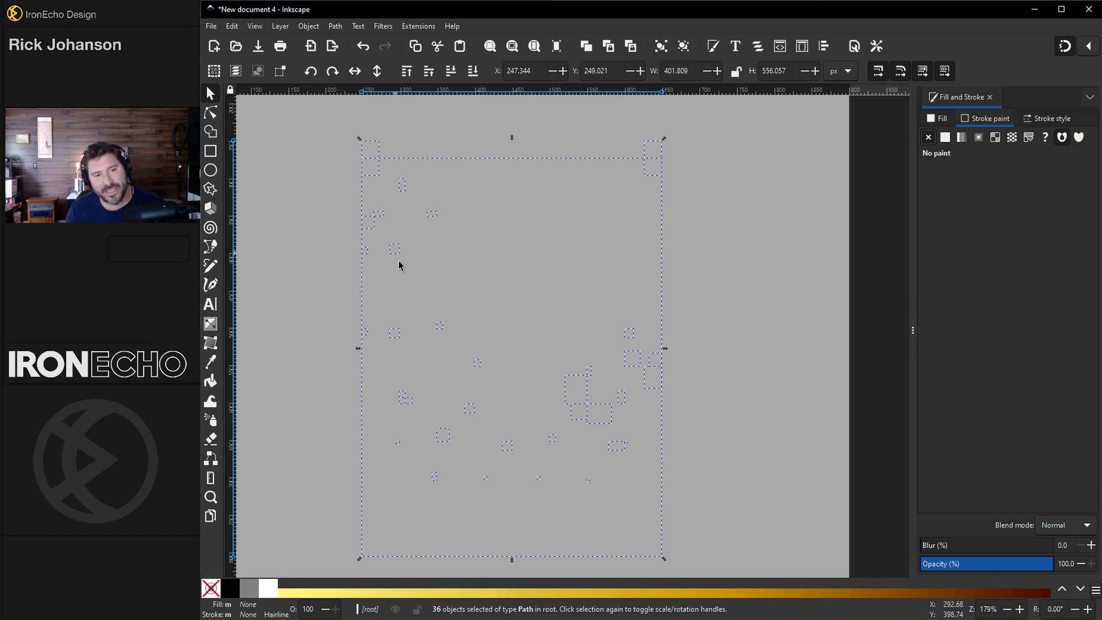
left_click(942, 119)
left_click(942, 139)
left_click(785, 297)
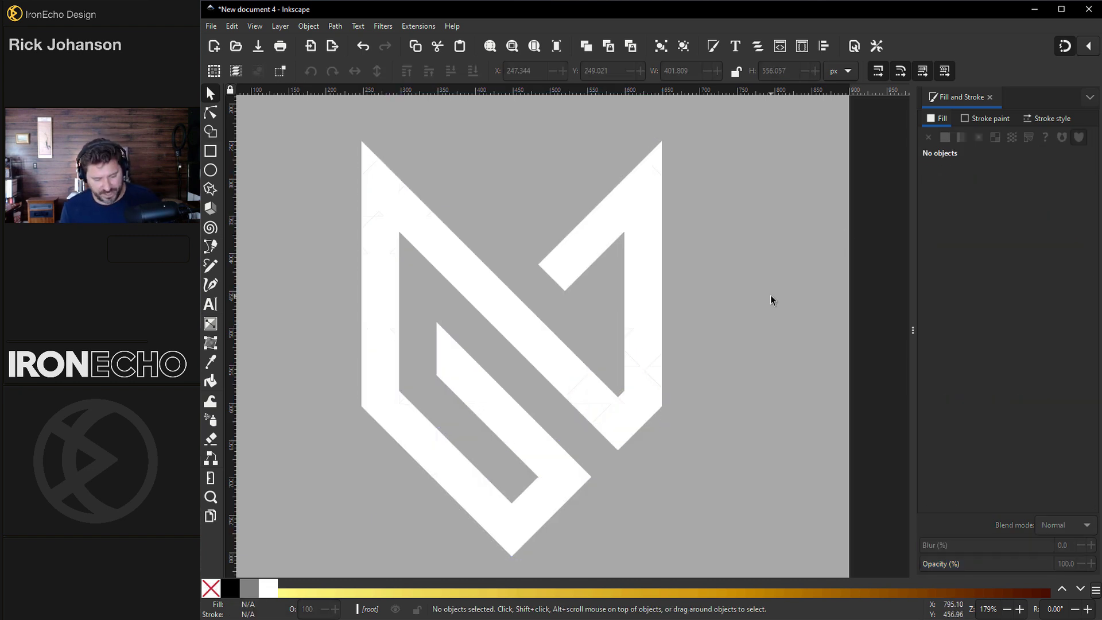
Paste the white, yellow and orange swatch group at the lower left, then reselect all logo pieces.
key("ctrl+v")
left_click_drag(770, 295, 251, 503)
left_click(325, 183)
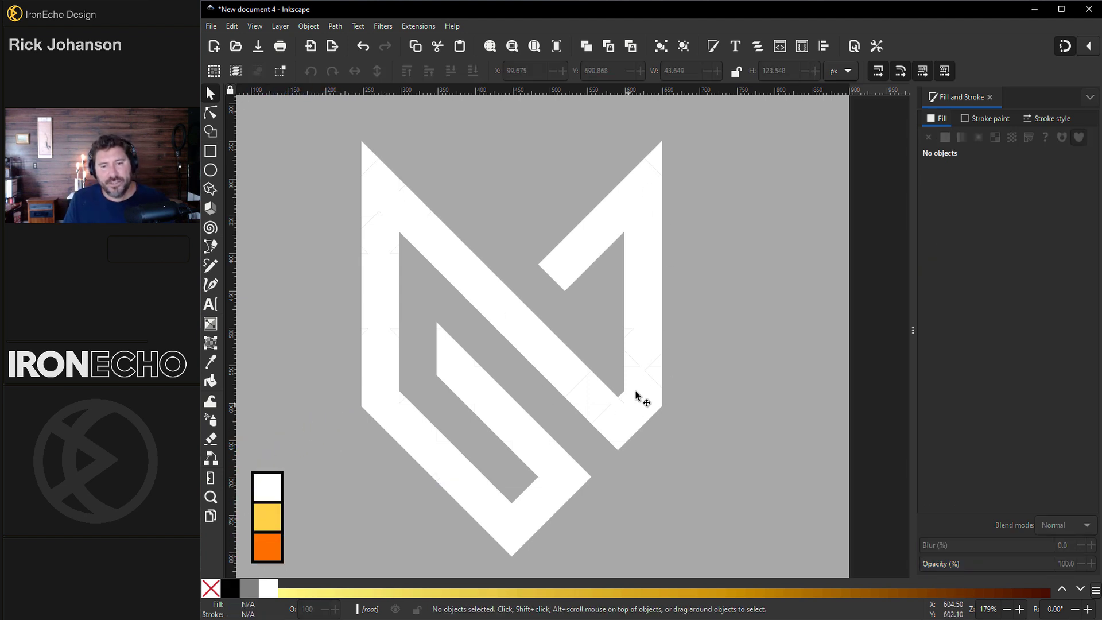
scroll(638, 395, "up", 4)
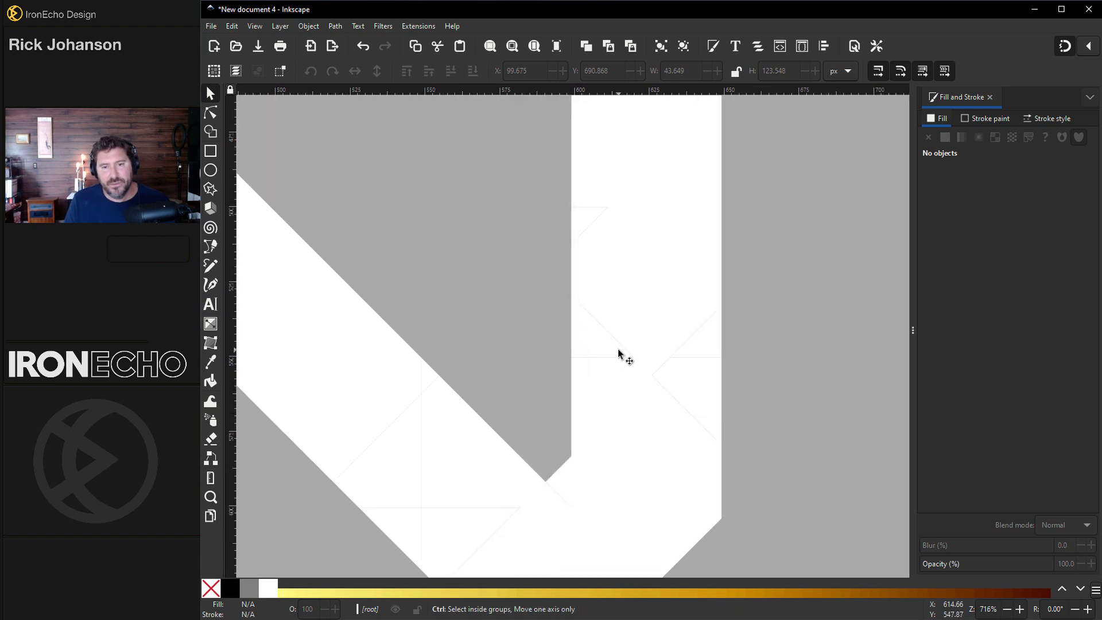
scroll(619, 354, "up", 1)
scroll(639, 356, "down", 4)
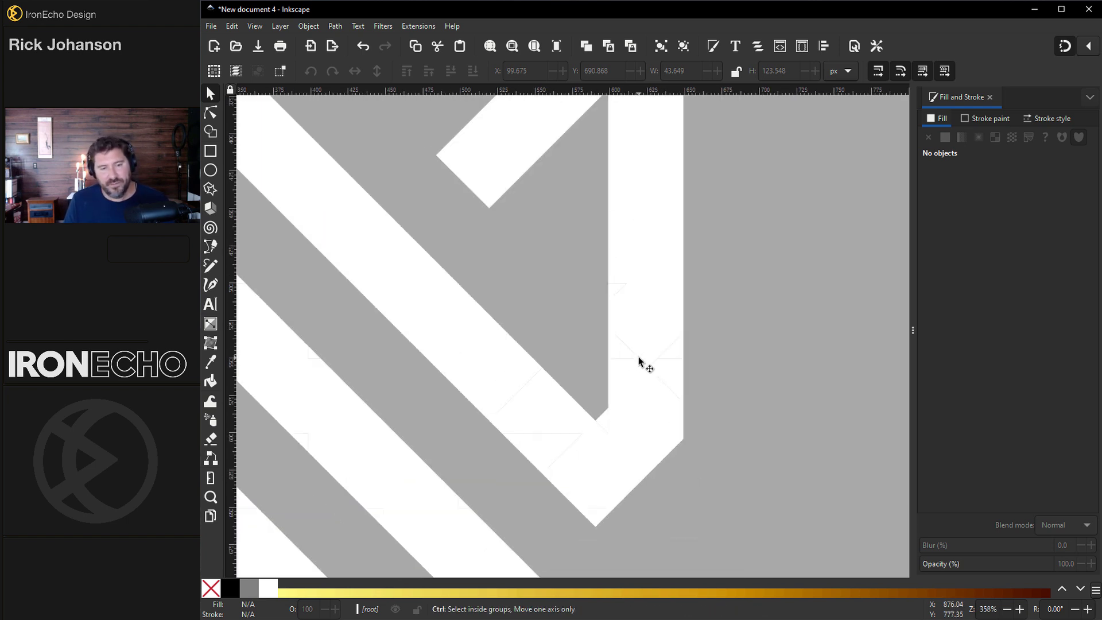
scroll(630, 364, "down", 1)
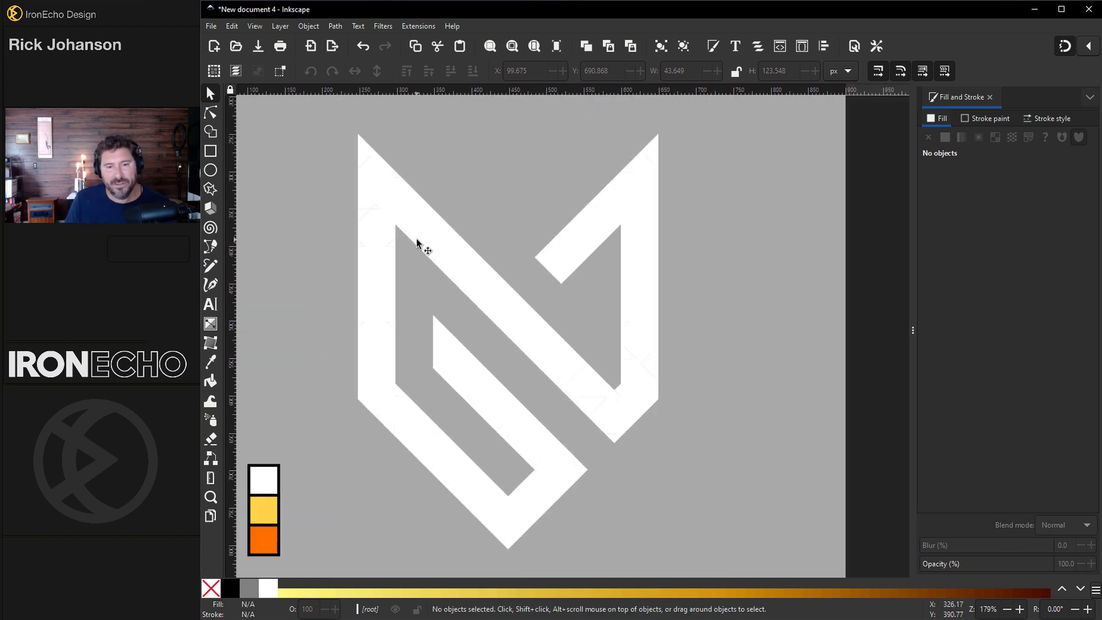
mouse_move(313, 111)
left_mouse_down()
mouse_move(623, 354)
mouse_move(730, 565)
left_mouse_up()
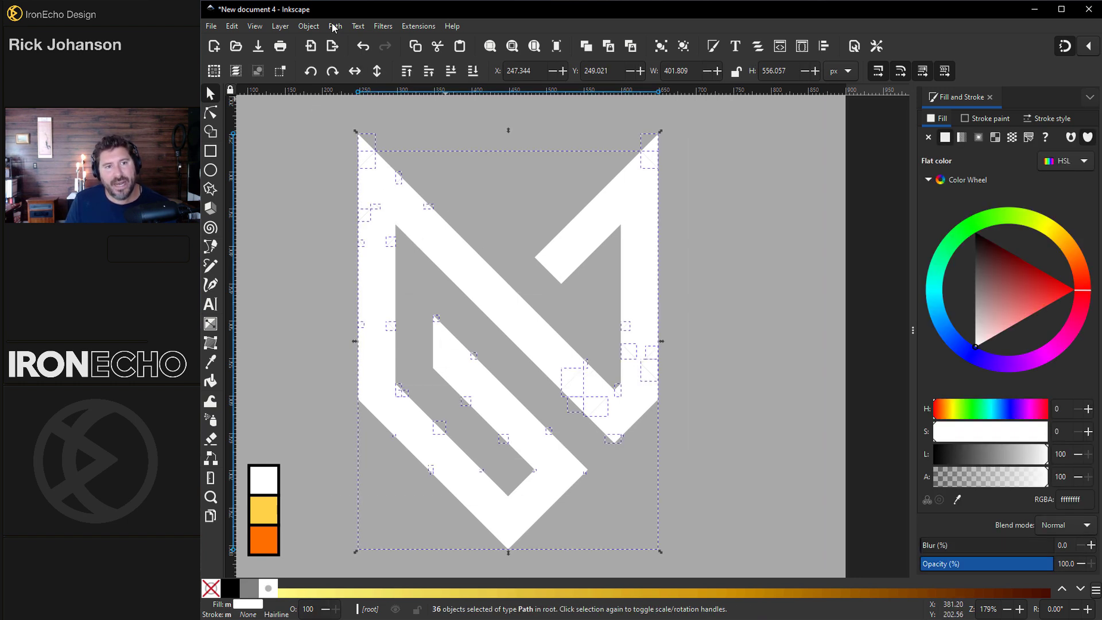
Union all pieces into one path, nudge it slightly right, and give it a flat fill.
left_click(335, 27)
left_click(352, 87)
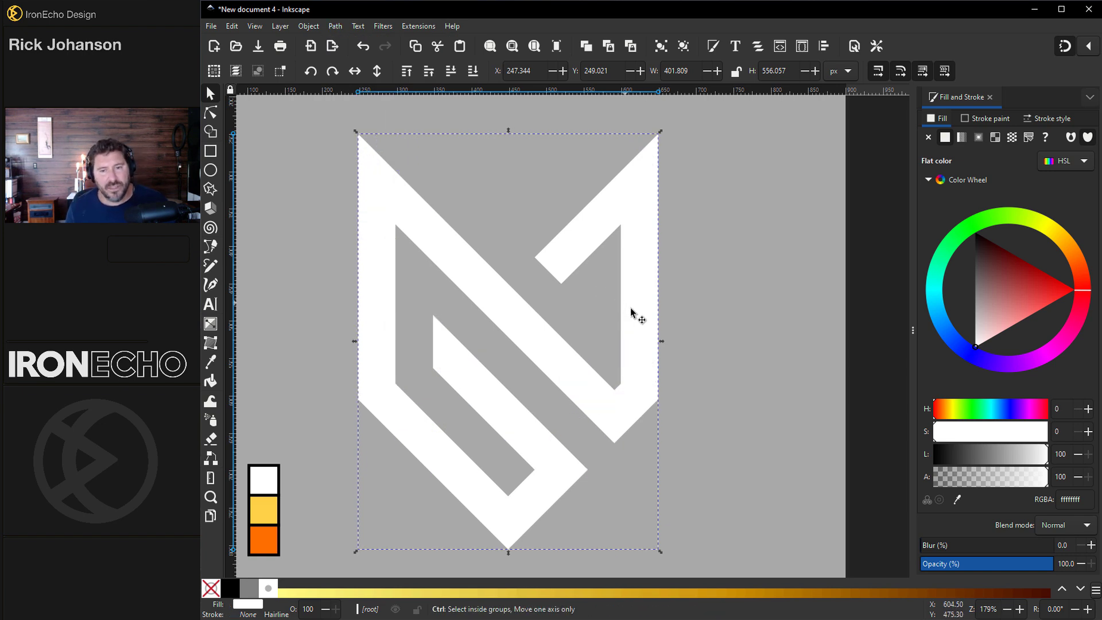
scroll(632, 313, "up", 2)
scroll(558, 316, "down", 2)
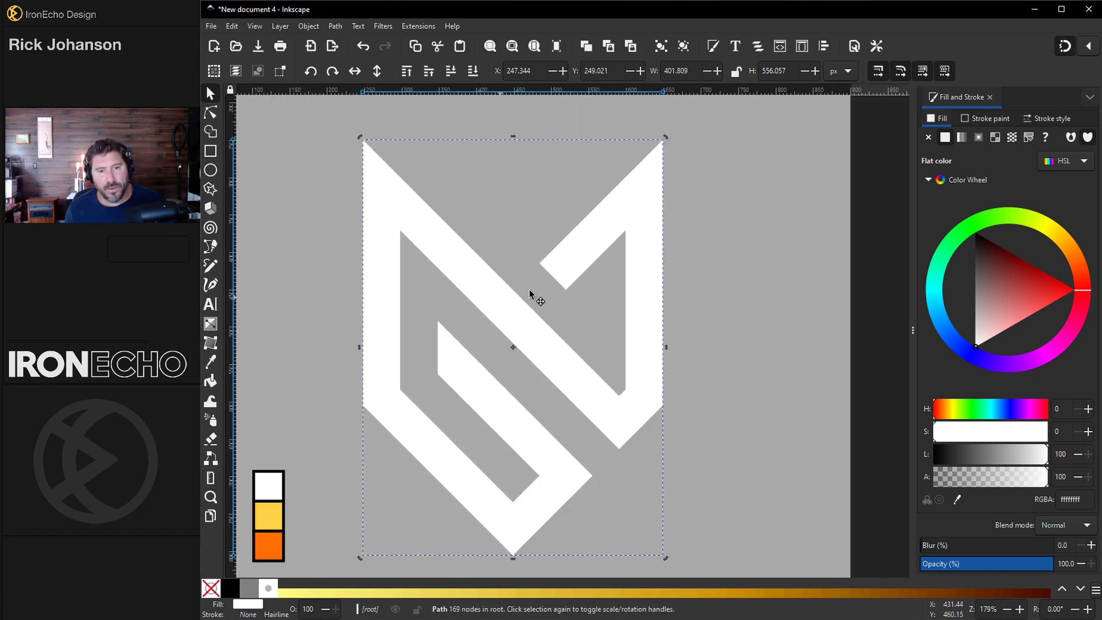
left_click_drag(528, 296, 552, 291)
left_click(1062, 274)
left_click_drag(1069, 248, 959, 273)
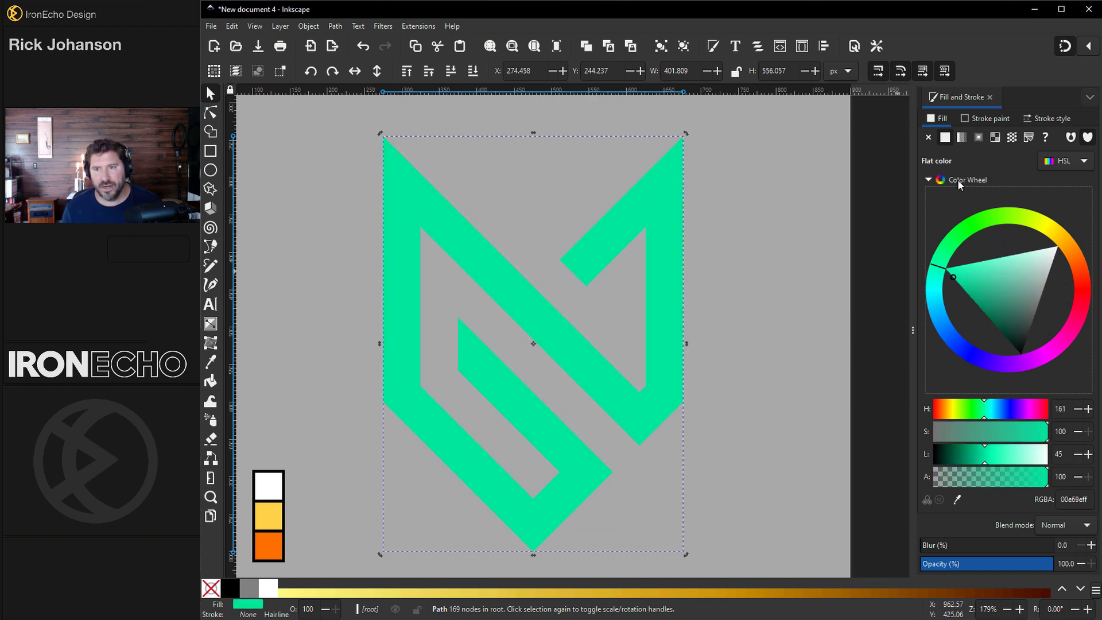
Make the fill a linear gradient from the orange swatch to the yellow swatch at near-full opacity.
left_click(964, 138)
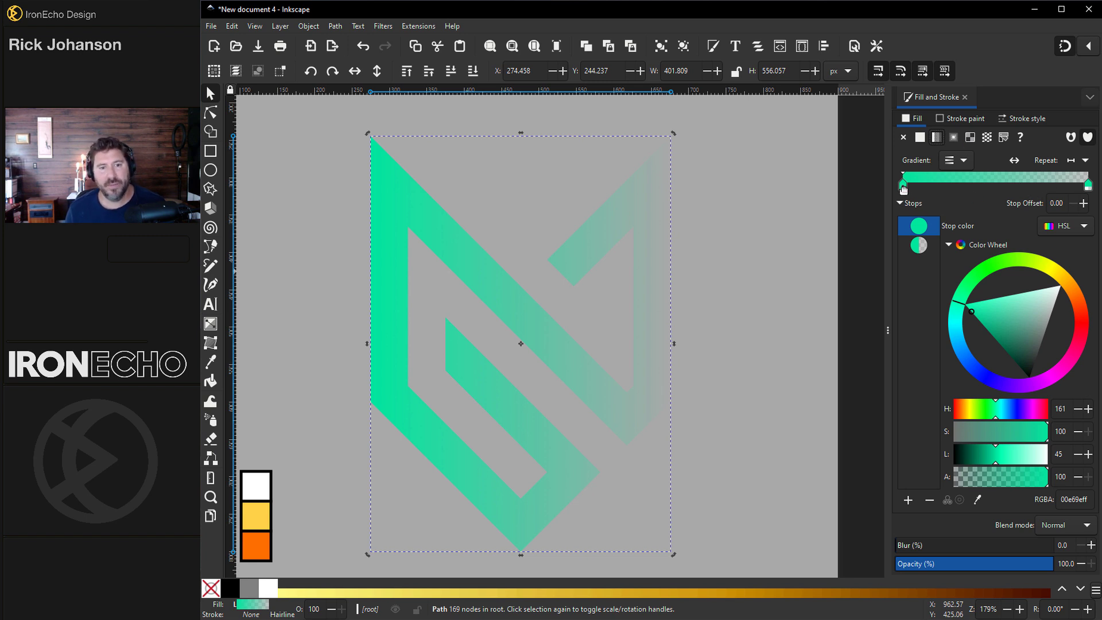
left_click(978, 500)
left_click(256, 545)
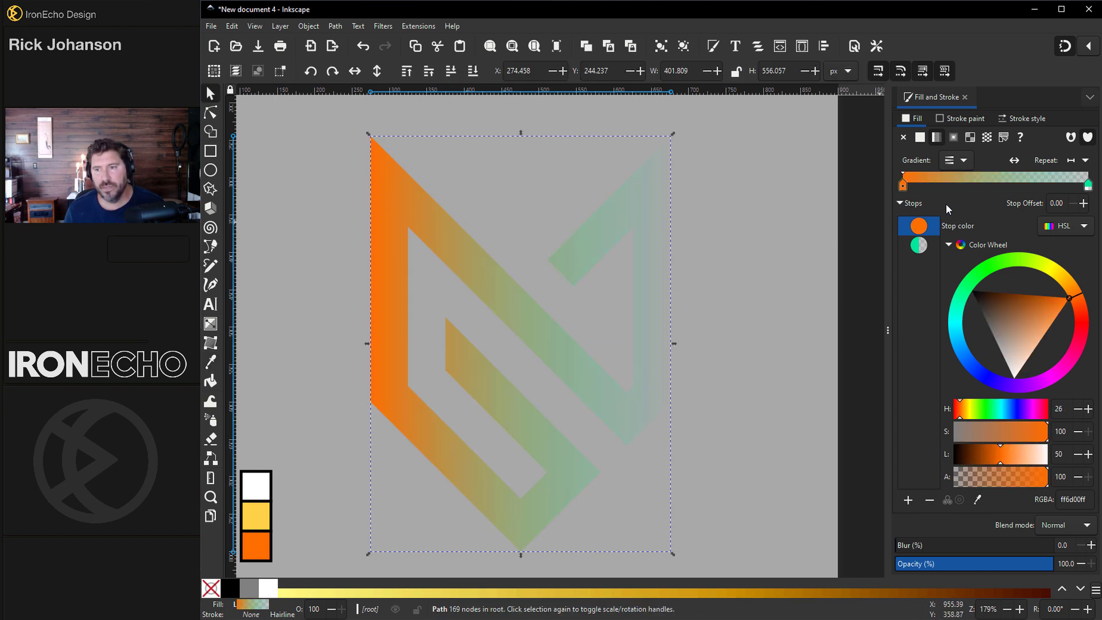
left_click(1089, 185)
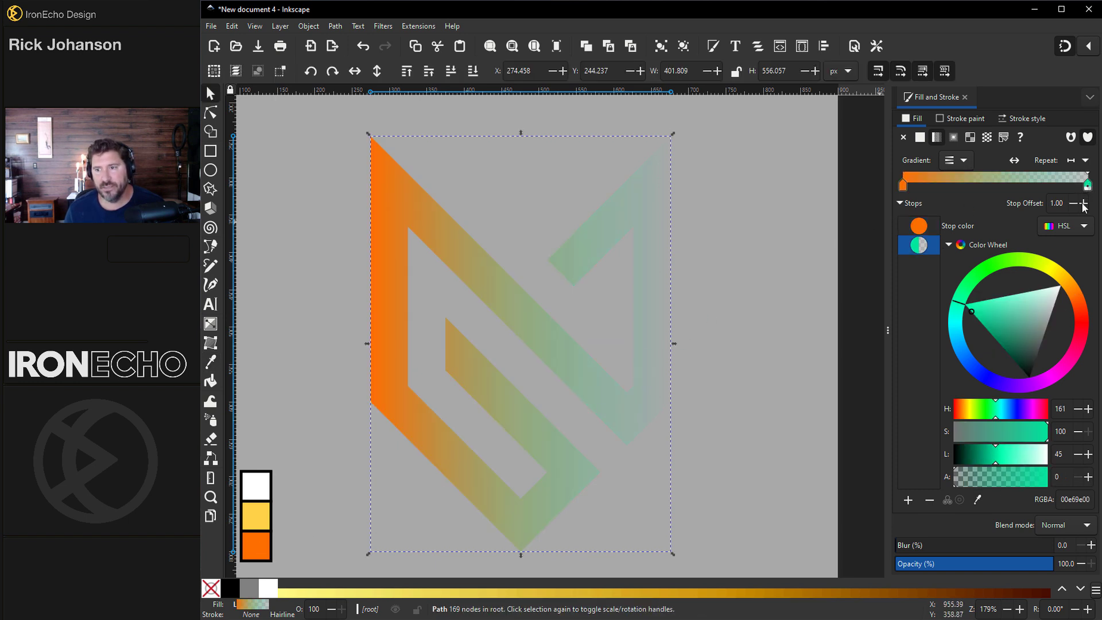
left_click(978, 499)
left_click(256, 517)
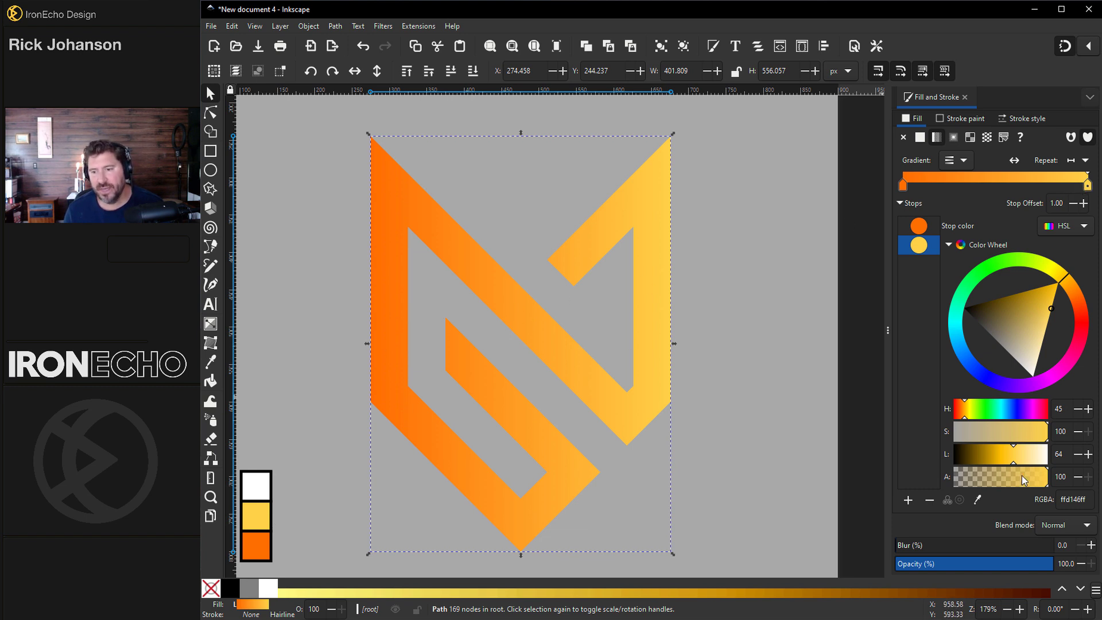
mouse_move(1045, 481)
left_mouse_down()
mouse_move(993, 483)
mouse_move(1042, 481)
left_mouse_up()
left_click_drag(965, 481, 1055, 479)
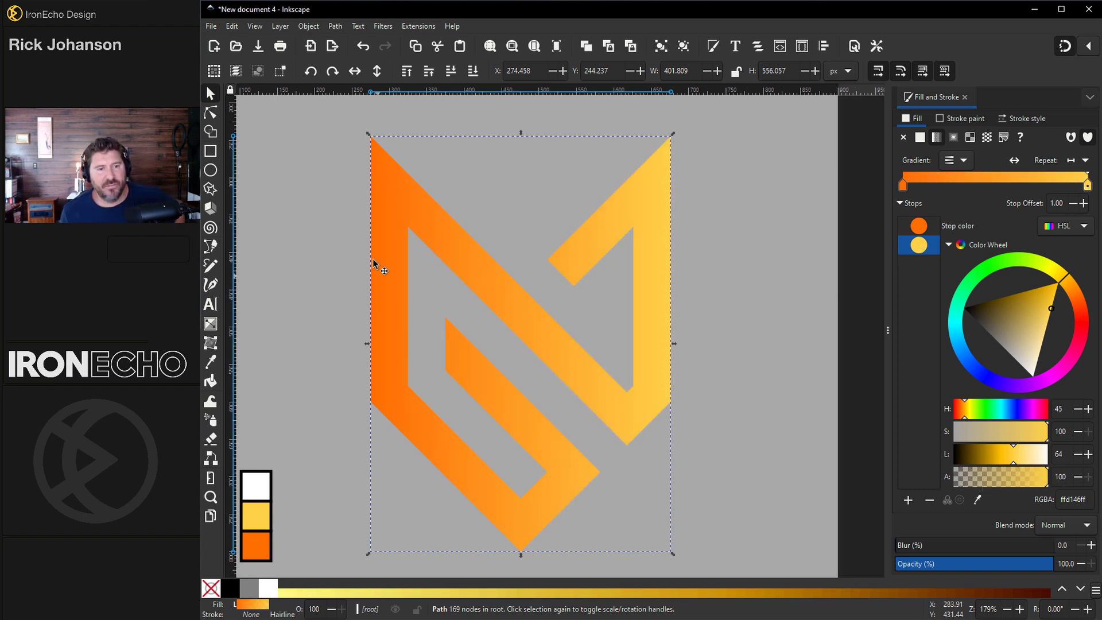
Give the gradient logo an outline 1.25 mm thick.
left_click(958, 119)
left_click(920, 137)
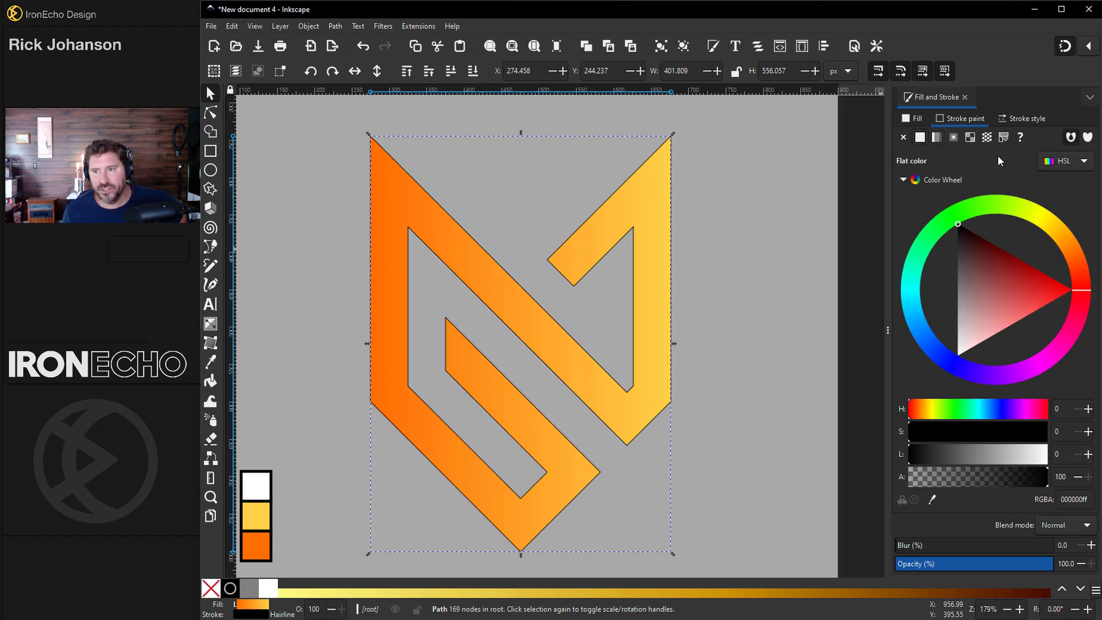
left_click(1022, 118)
type("1.")
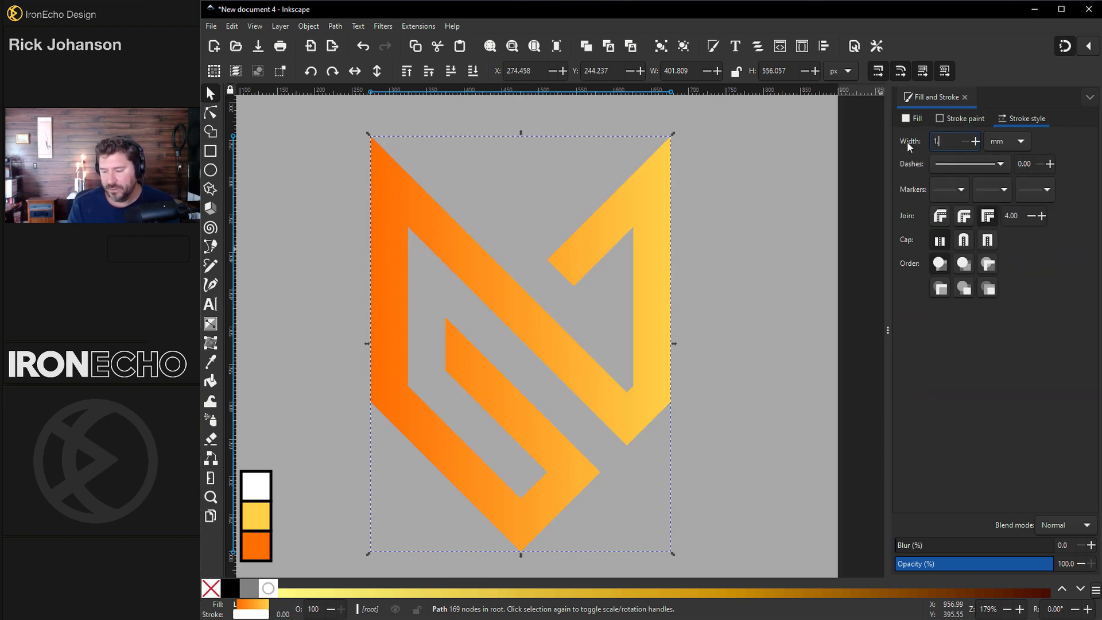
type("25")
key("Return")
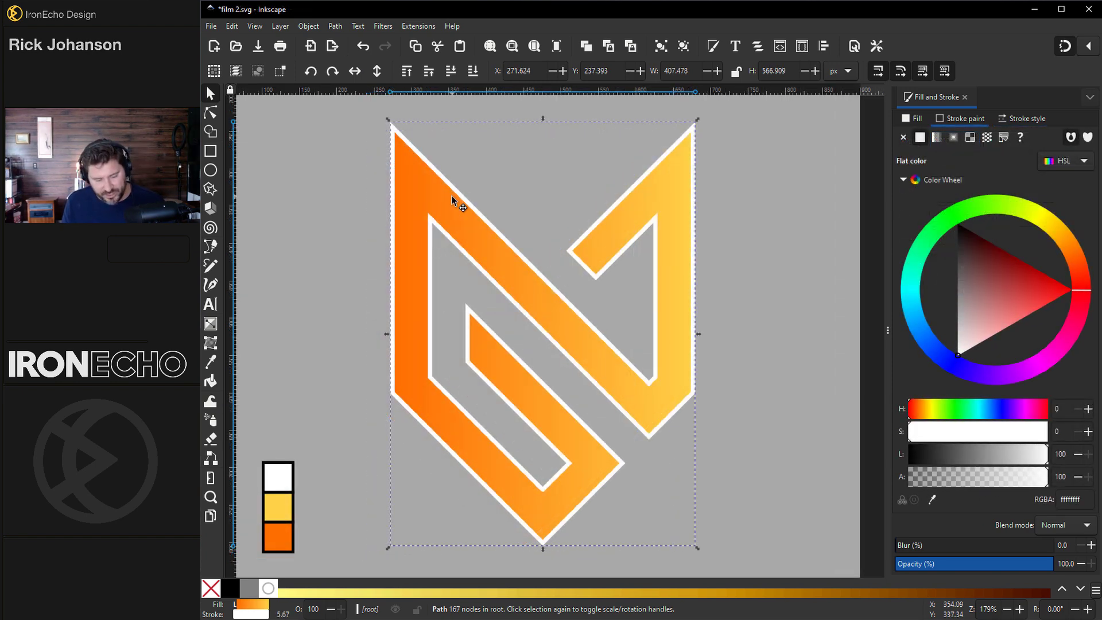
Duplicate the outlined logo, offset it up-left, and make the front copy white-filled with no outline.
key("ctrl+d")
left_click_drag(451, 196, 319, 161)
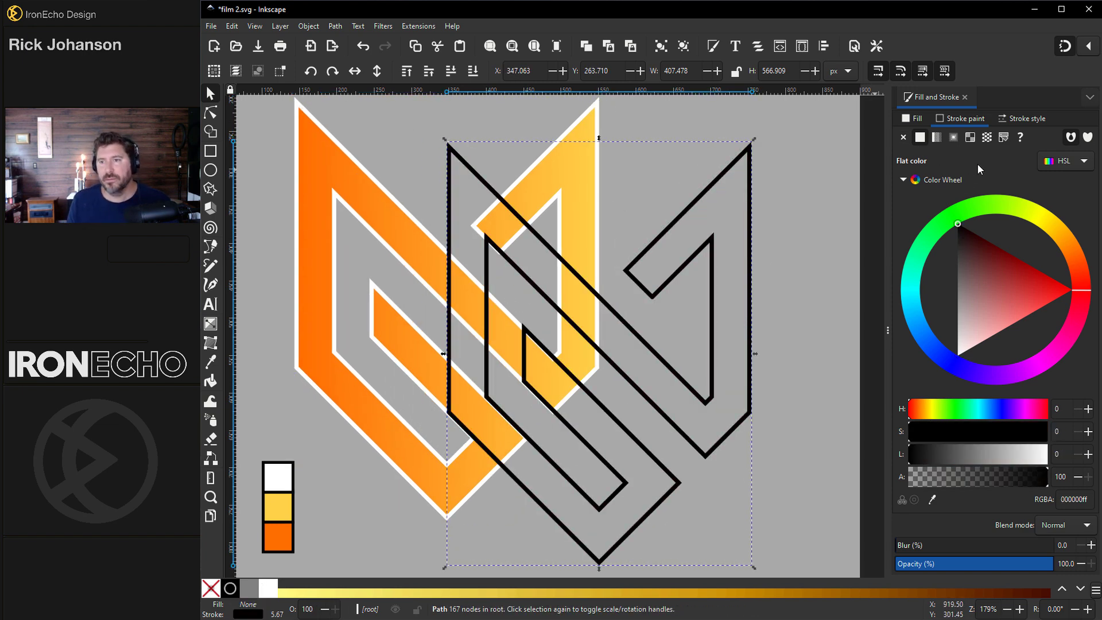
left_click(1028, 118)
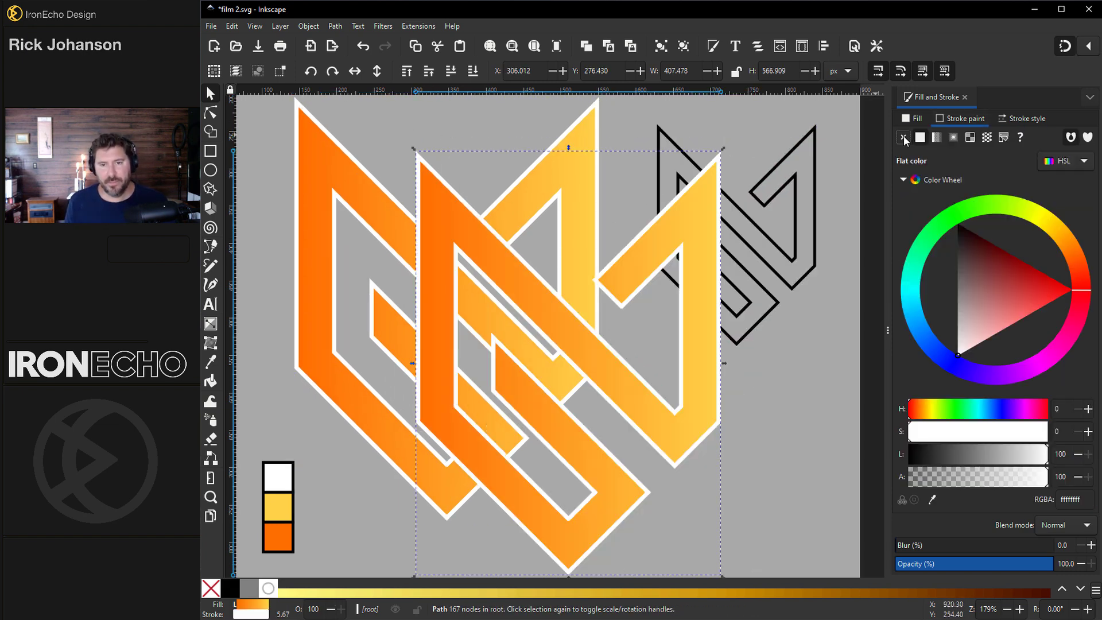
left_click(904, 139)
left_click(913, 118)
left_click(920, 137)
Shrink the white copy and place it at the lower right of the logo.
left_click_drag(723, 148, 550, 388)
left_click_drag(470, 467, 793, 435)
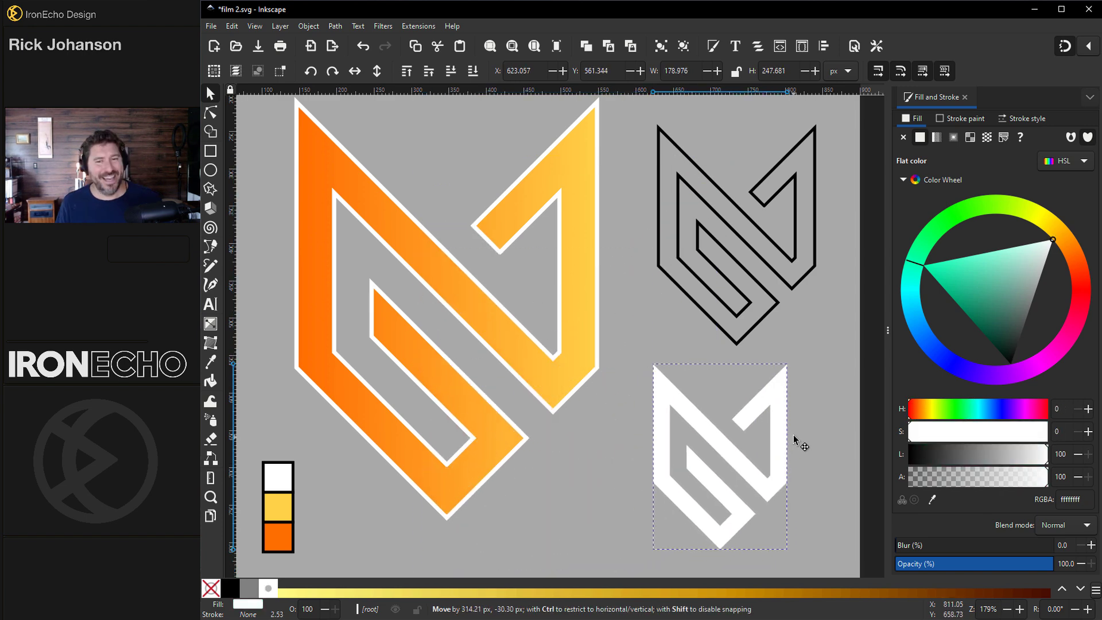
left_click_drag(793, 435, 769, 435)
left_click(640, 287)
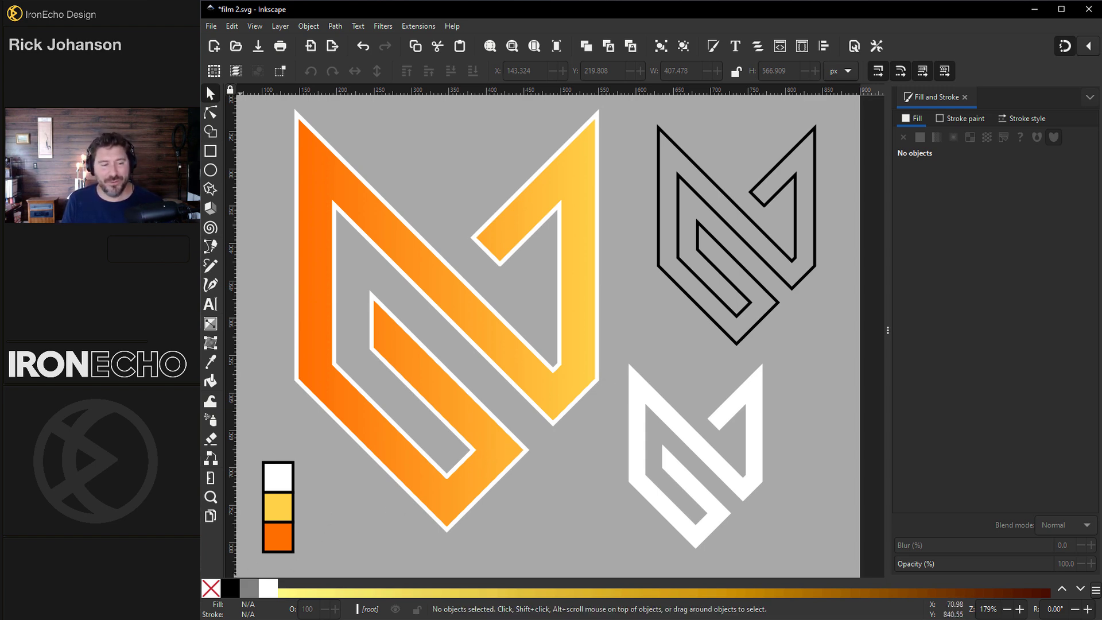
key("alt+Tab")
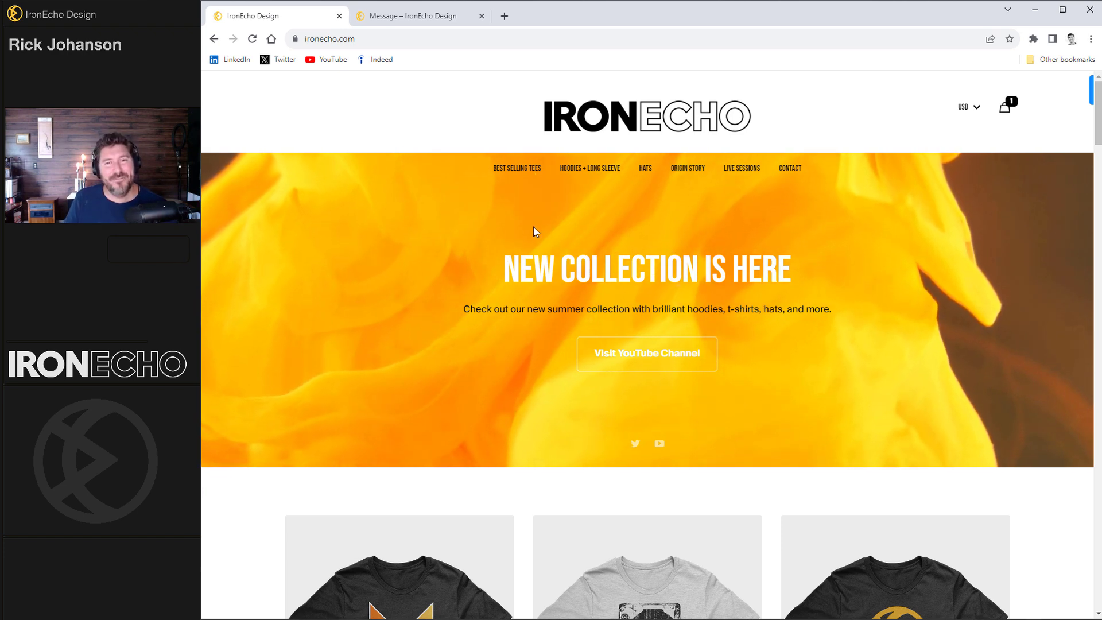
Open the Shape Builder Tiger T-shirt, view its angled photo, and apply promo code LAUNCHPARTY at checkout.
scroll(507, 245, "down", 3)
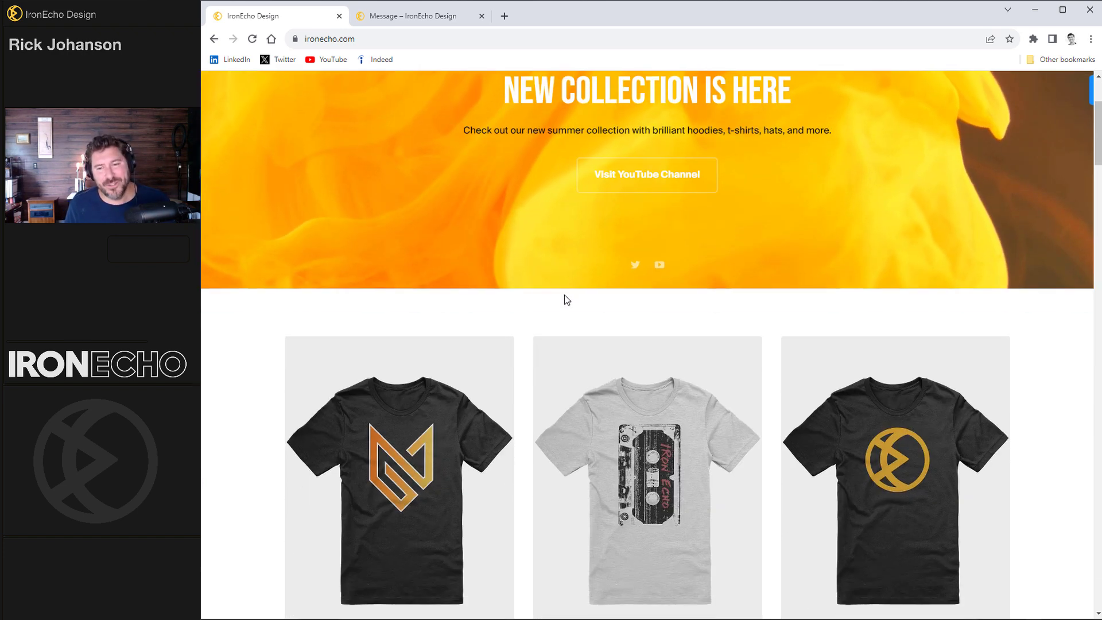
scroll(660, 317, "down", 1)
left_click(345, 305)
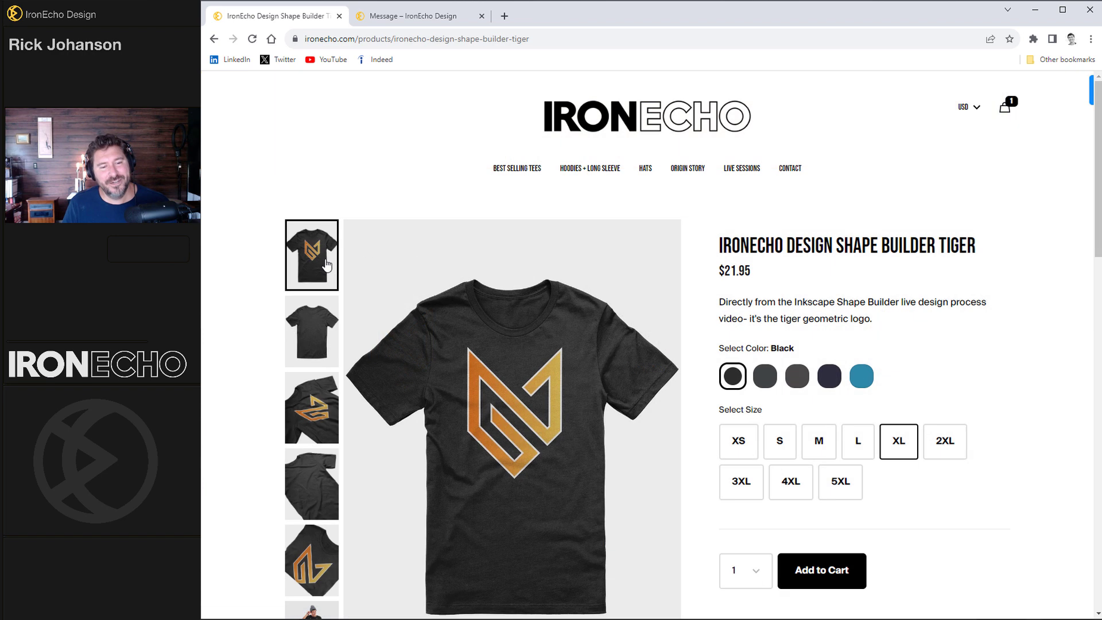
left_click(311, 414)
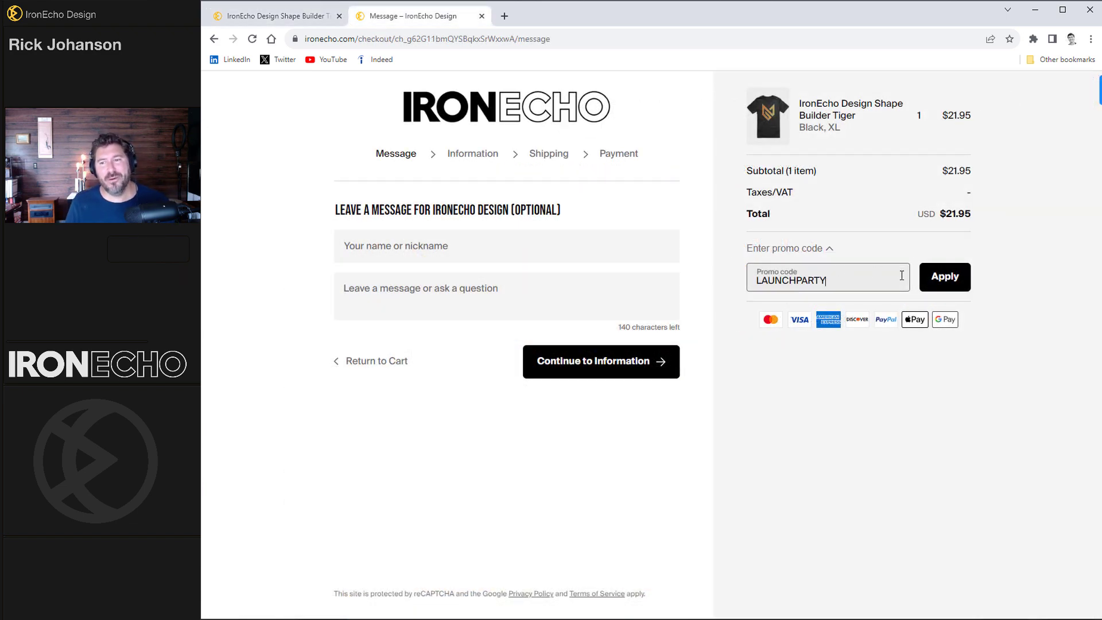
key("Return")
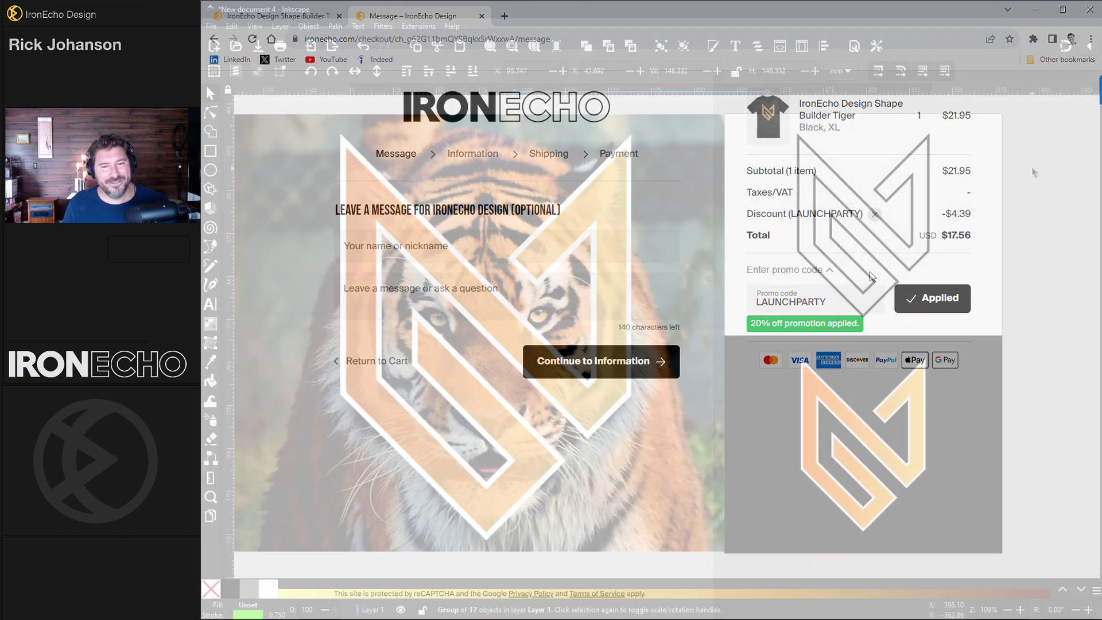